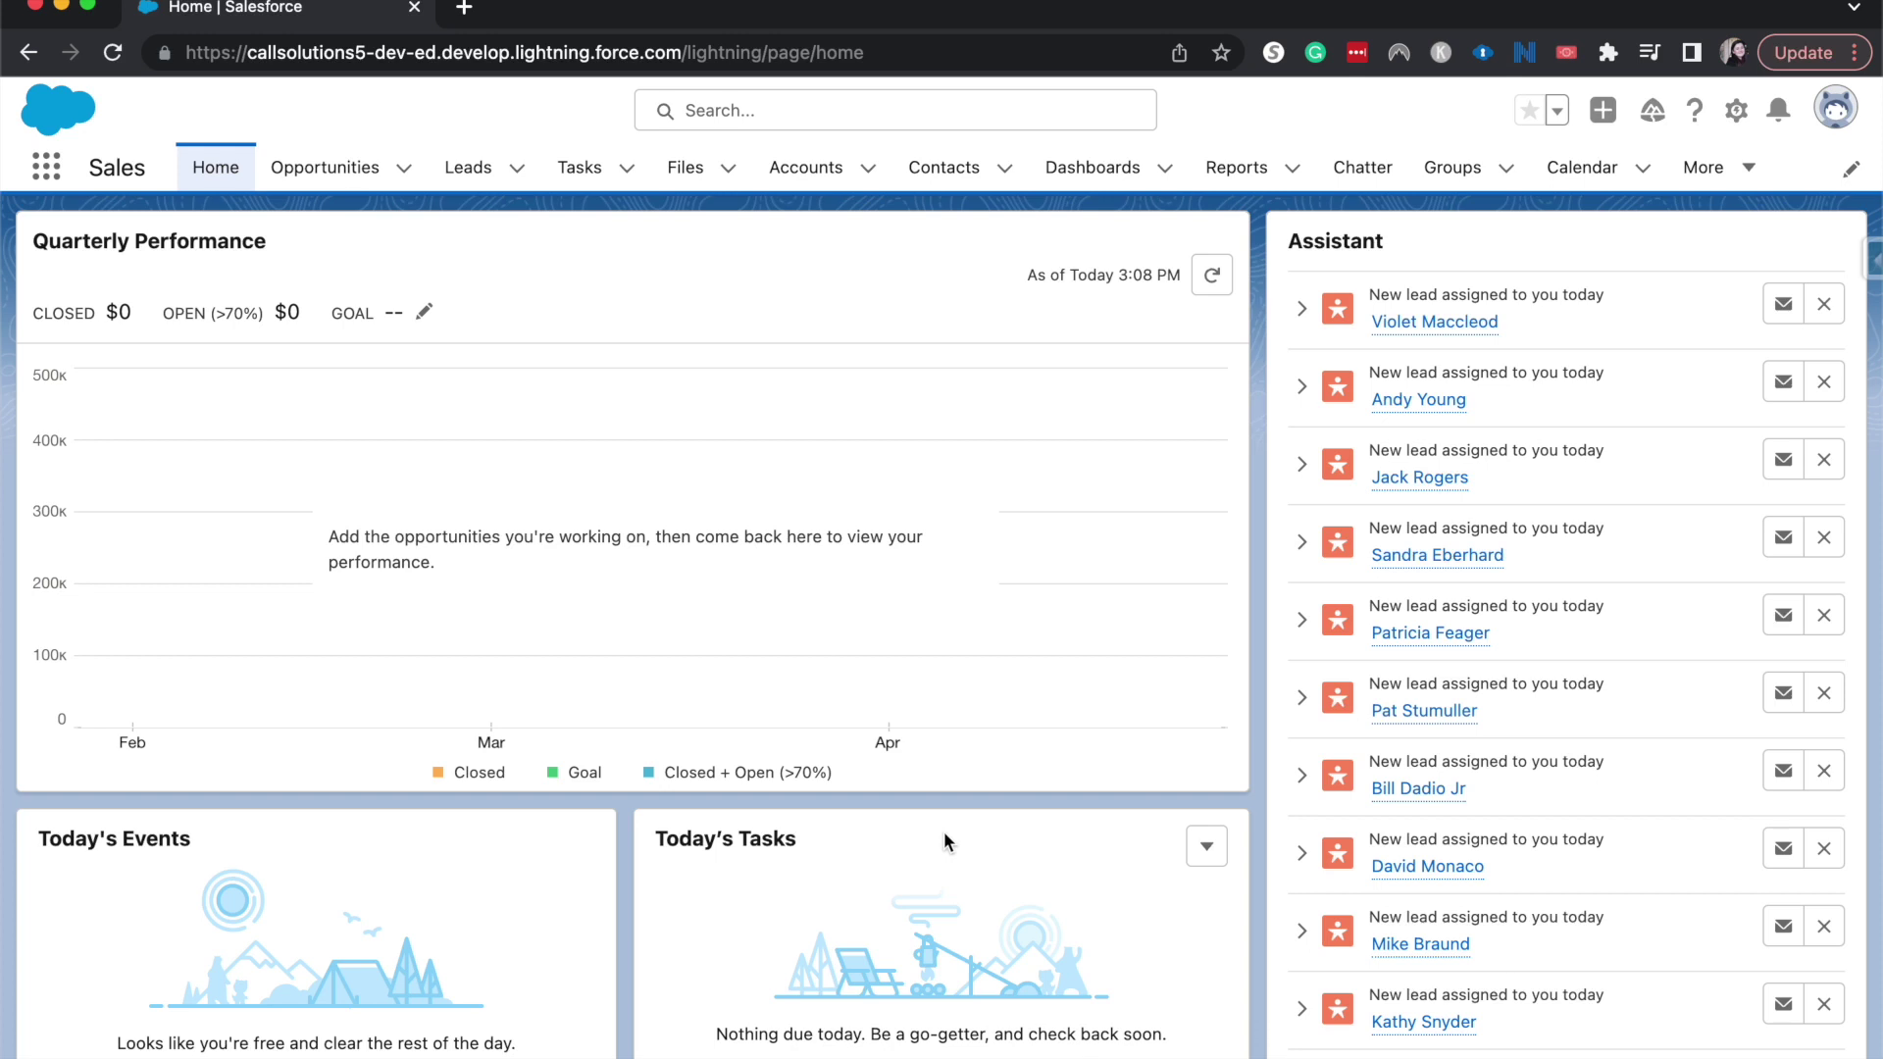
Step: Open the Burlington Textiles Weaving Plant Generator opportunity and review its details and related lists
left_click(365, 169)
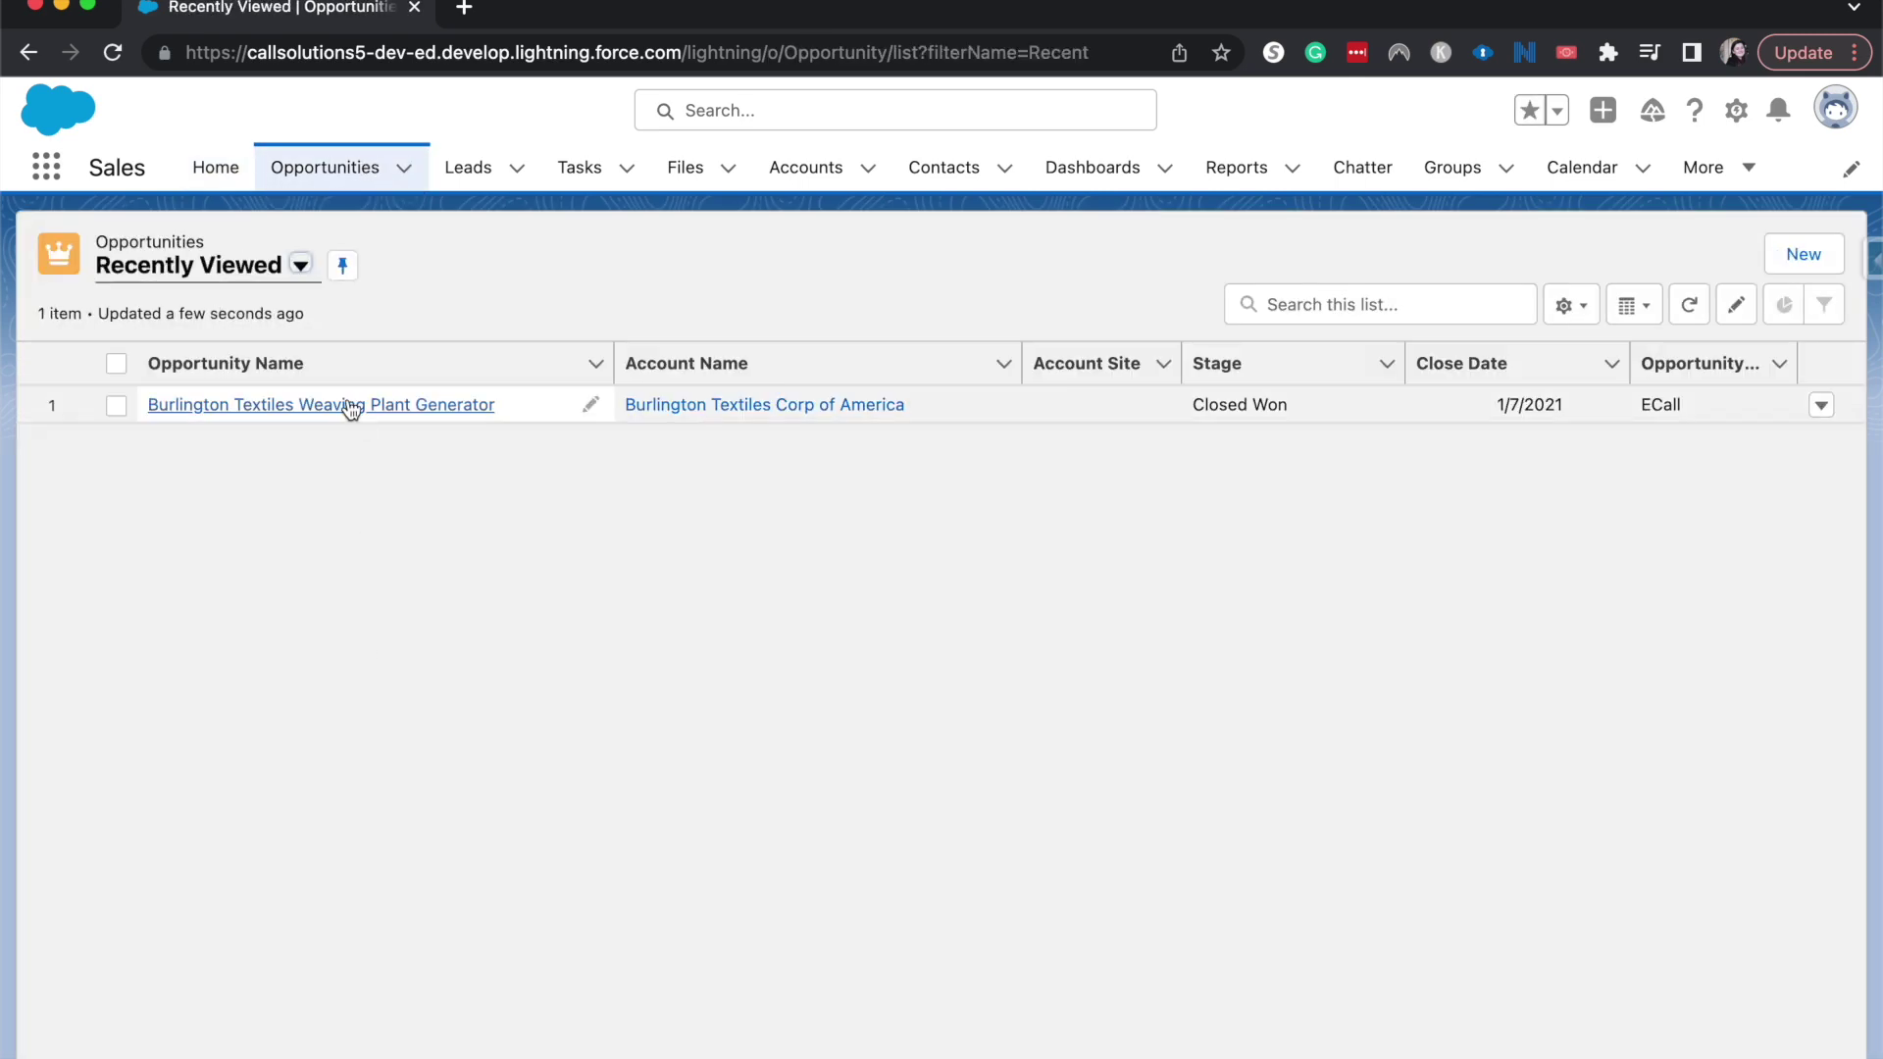
left_click(343, 404)
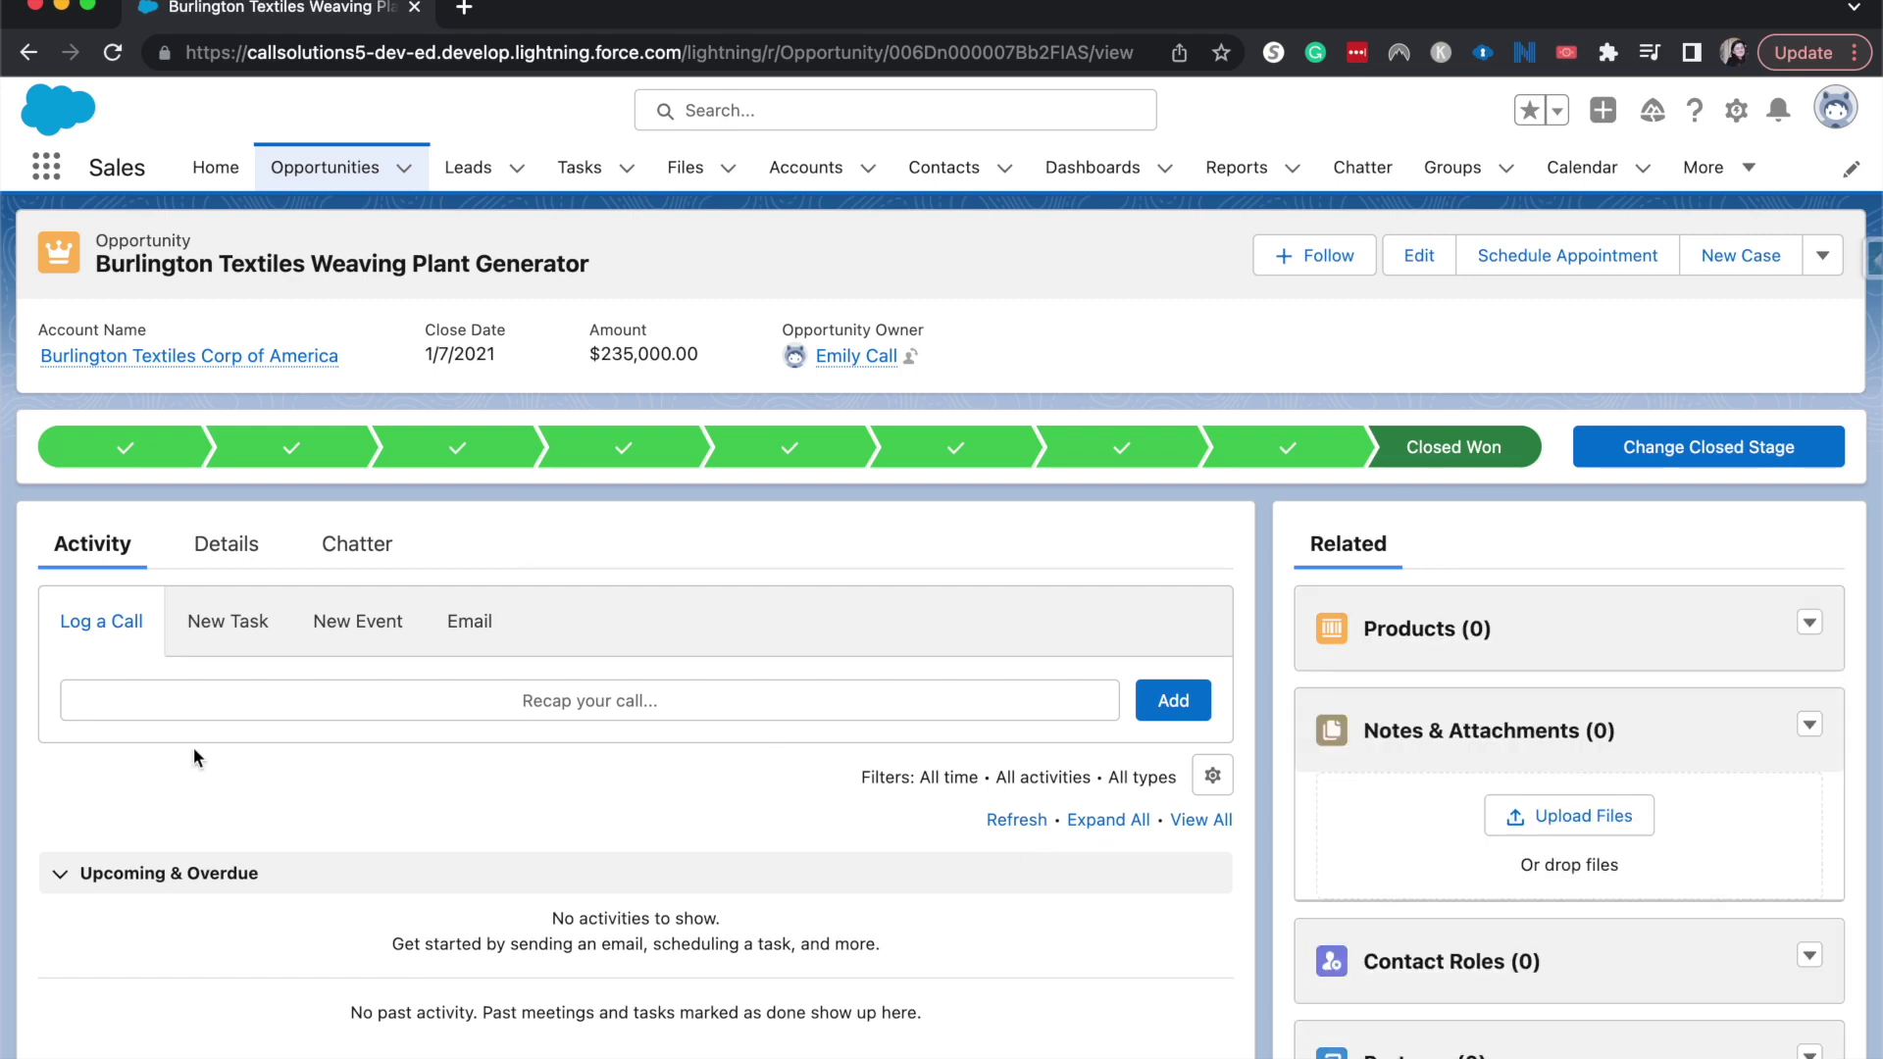
scroll(193, 748, "down", 2)
left_click(186, 423)
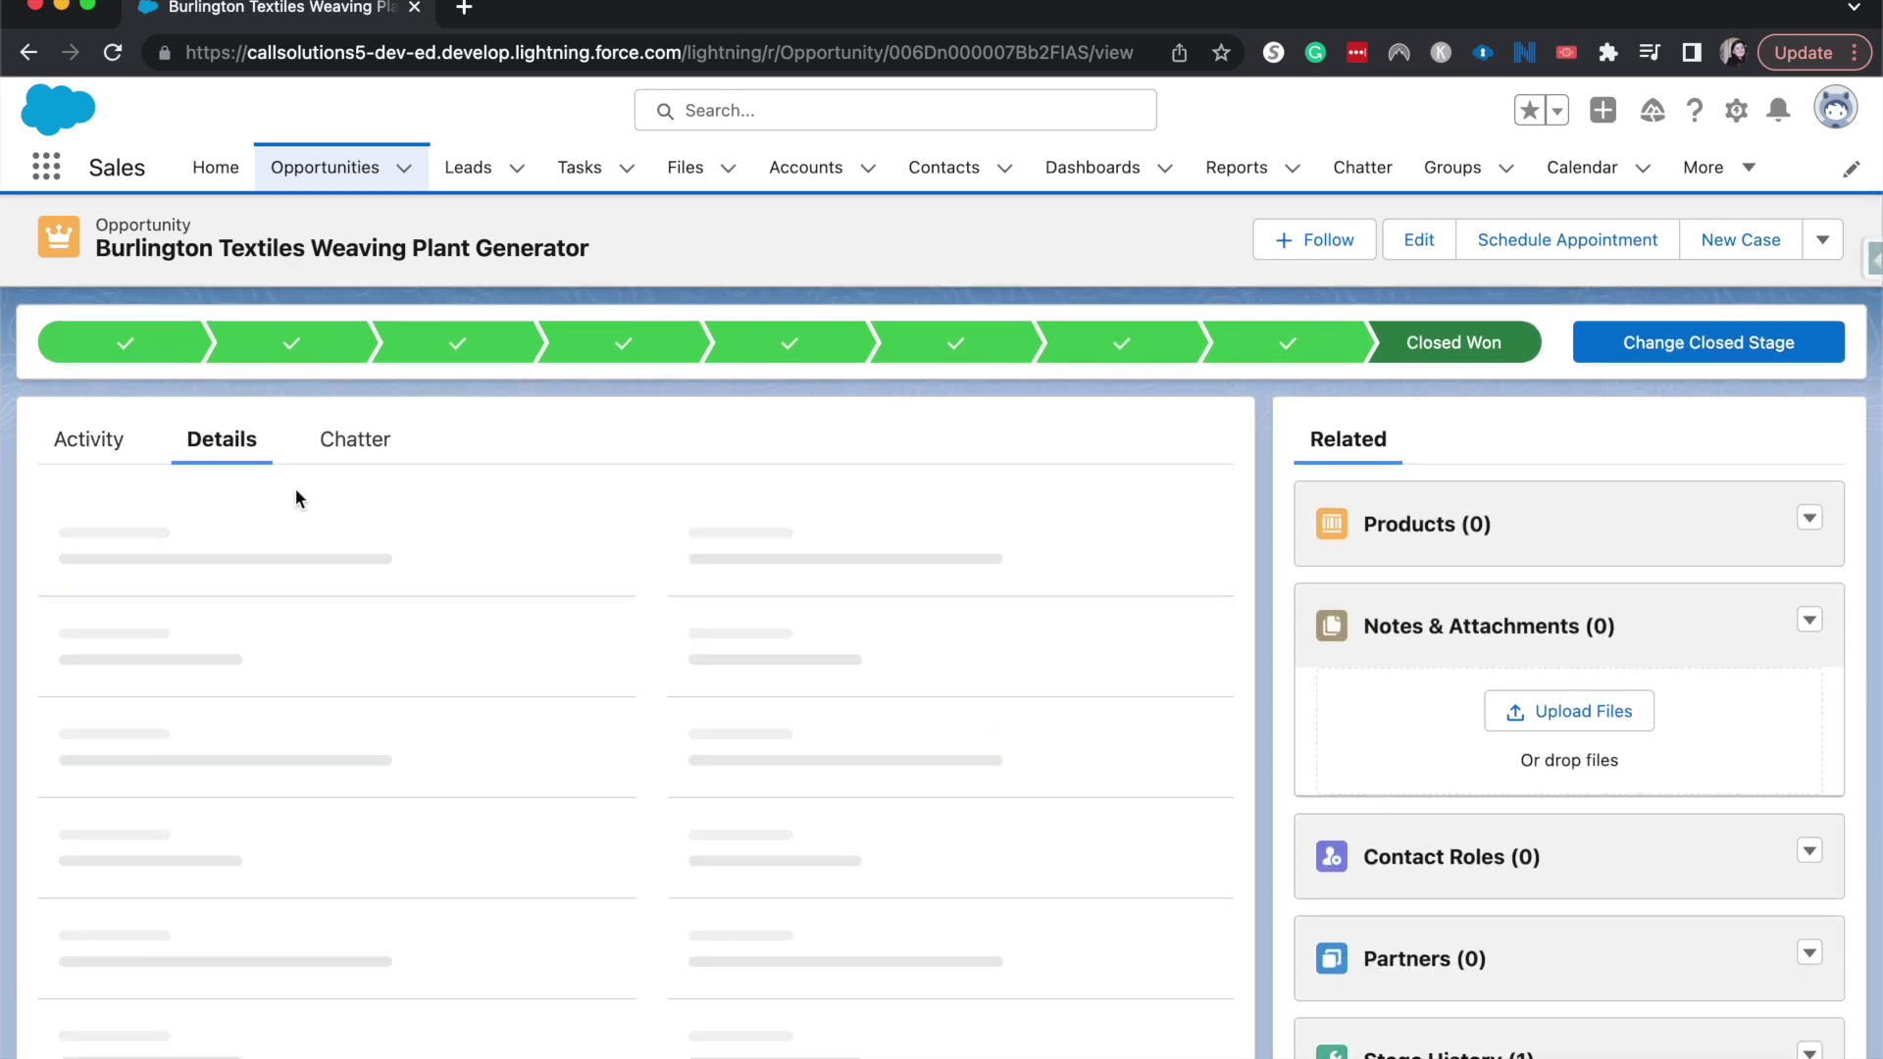
scroll(1452, 520, "down", 1)
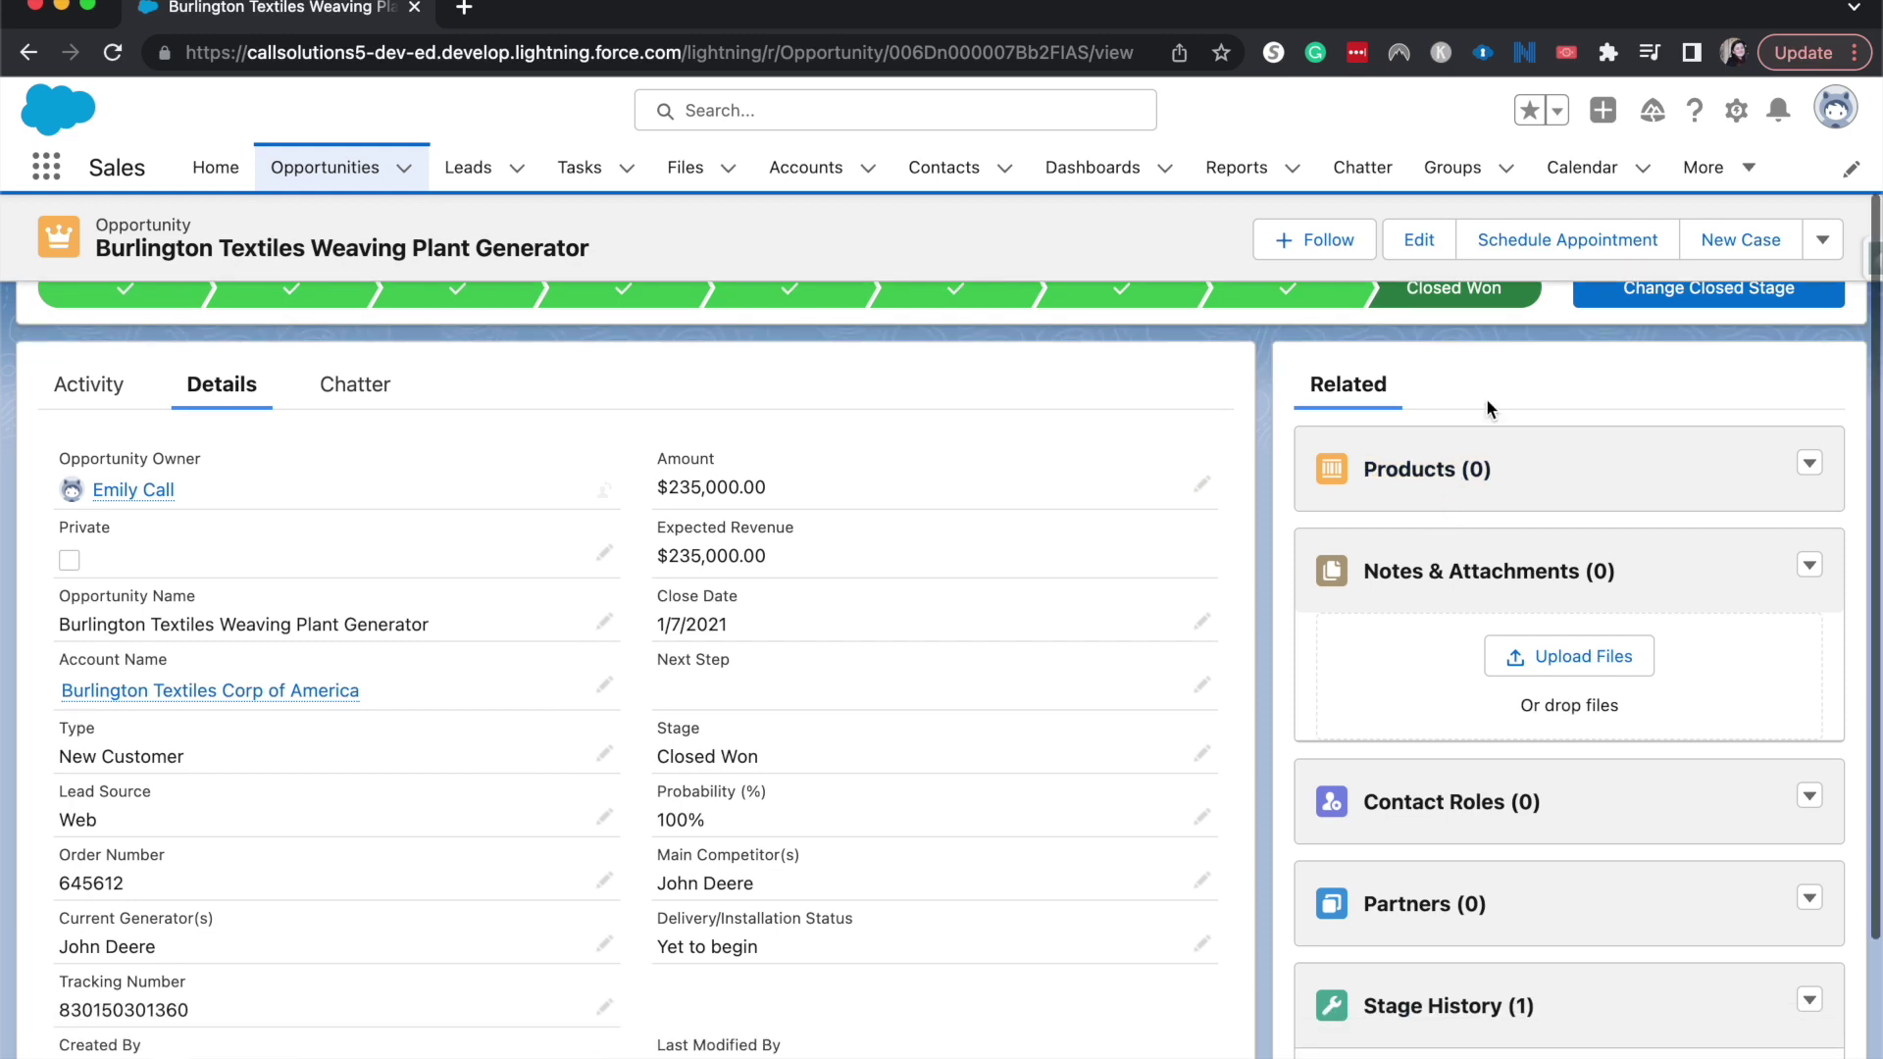
scroll(1439, 628, "down", 4)
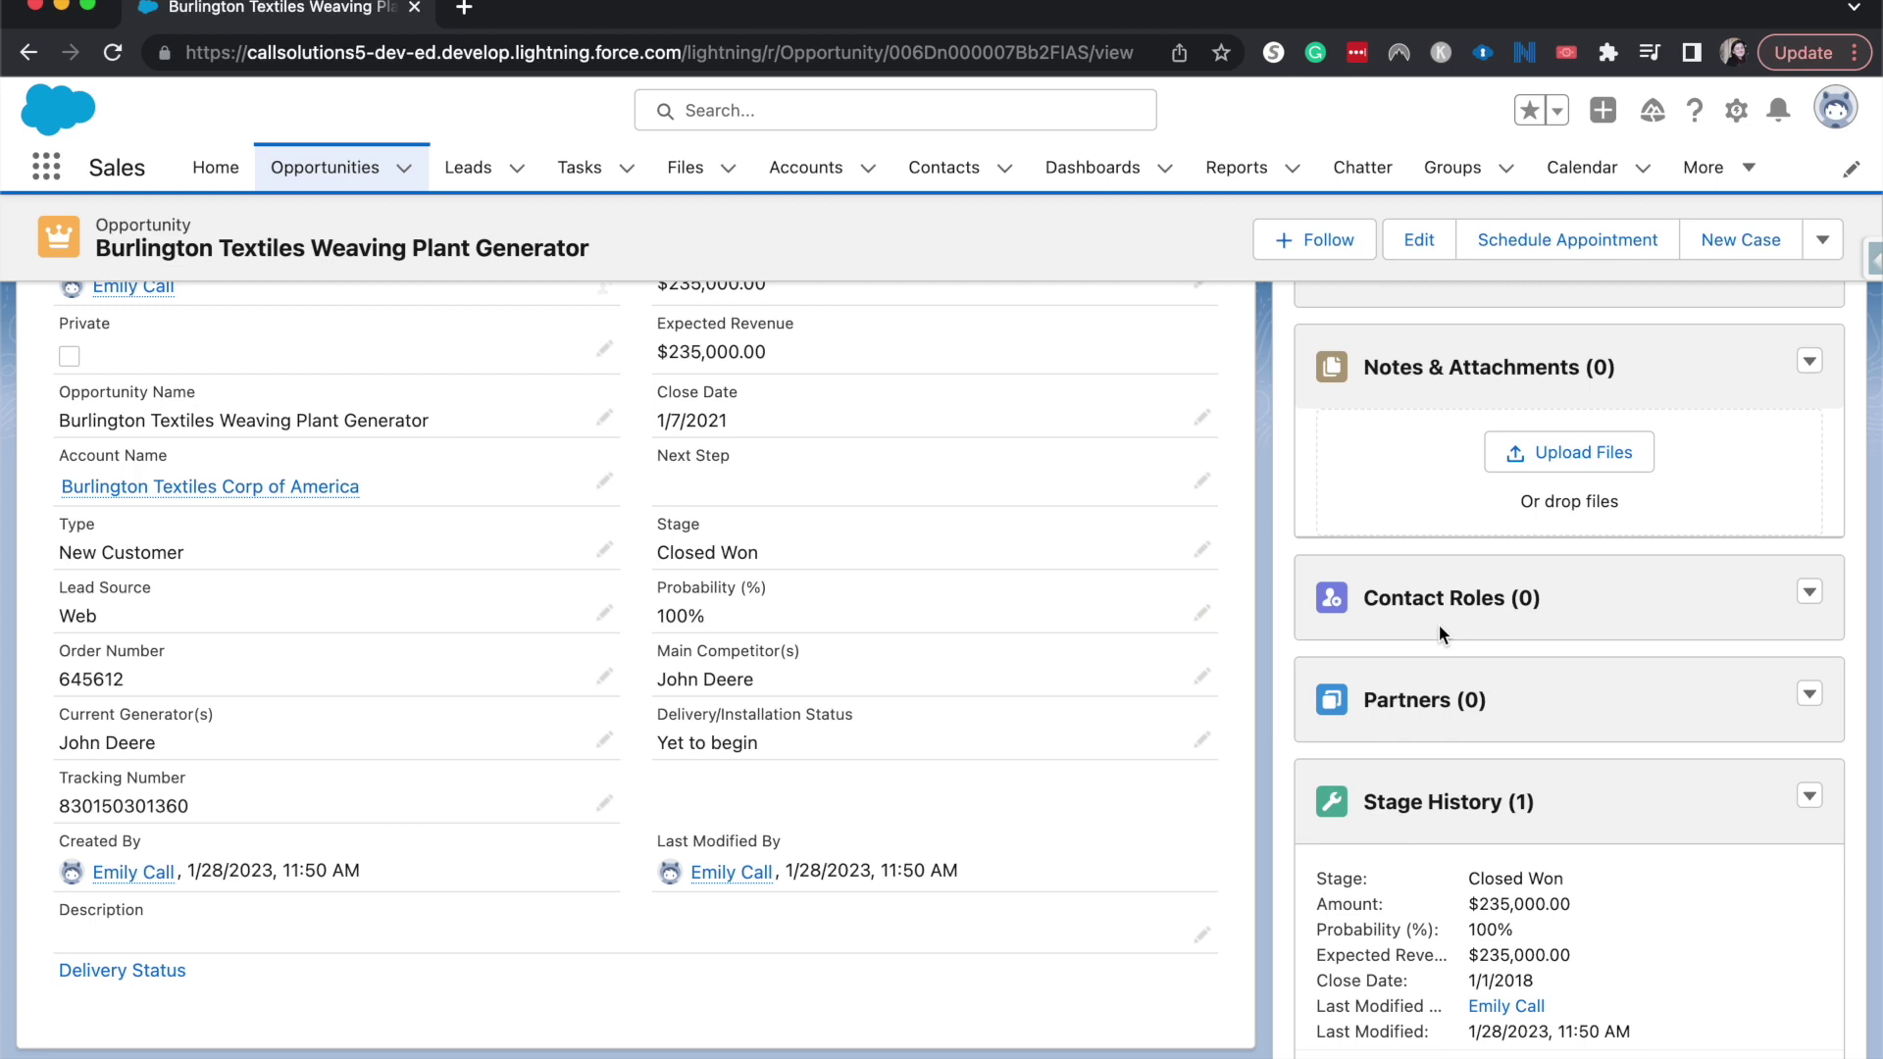
scroll(1438, 625, "up", 5)
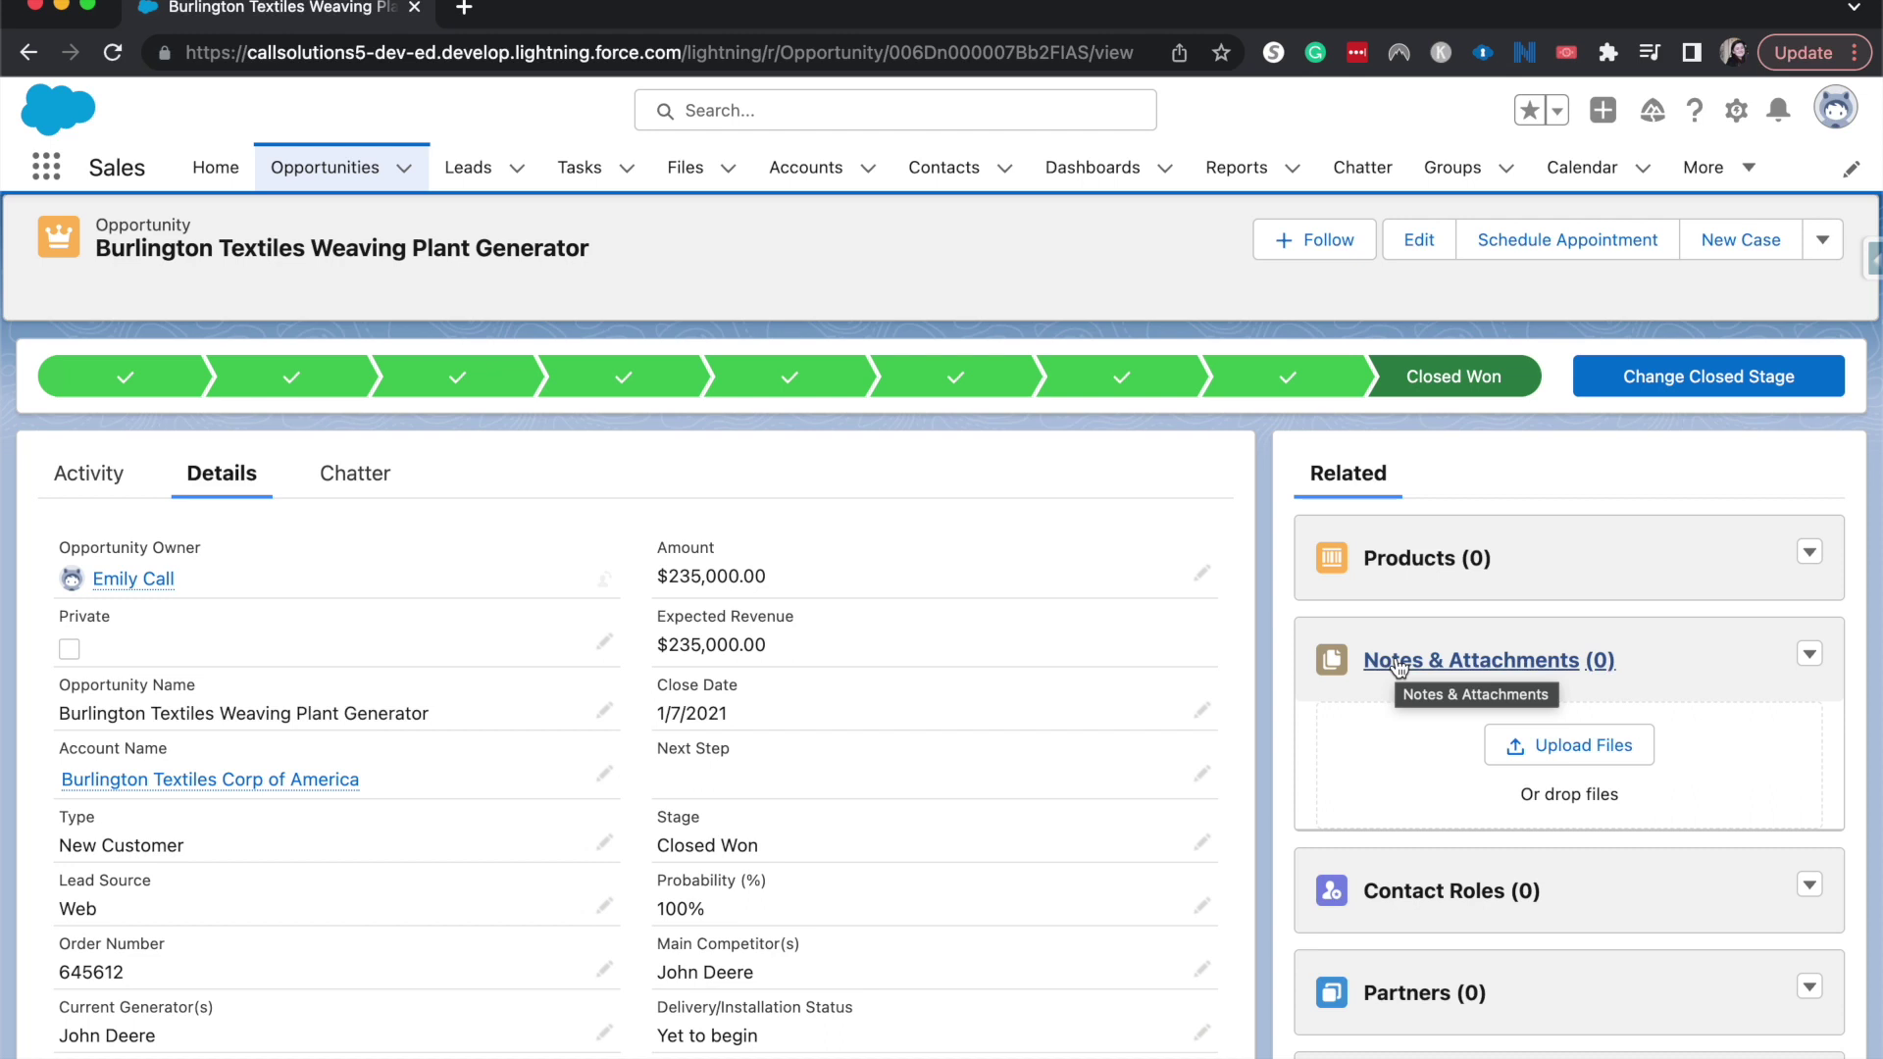
Step: From the gear menu, go to the Opportunity object's page layouts and open Opportunity Layout for editing
left_click(1738, 114)
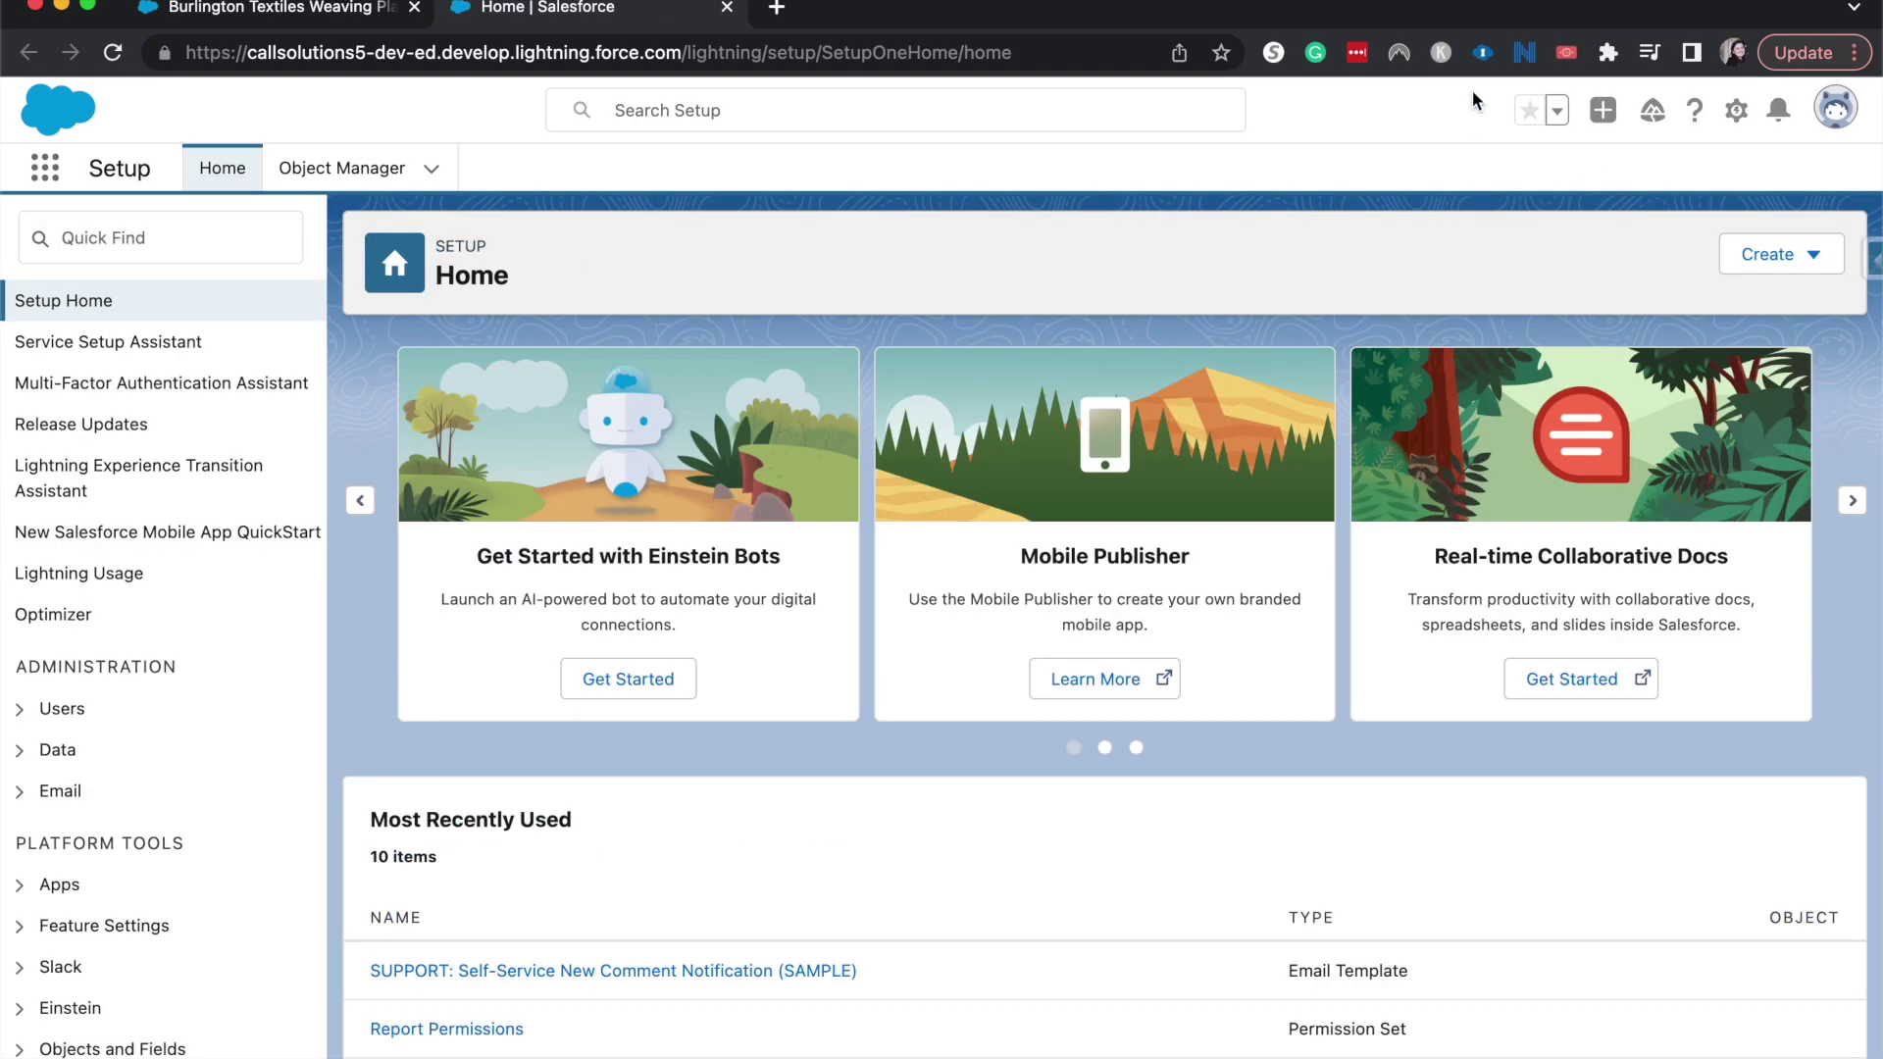
left_click(1737, 112)
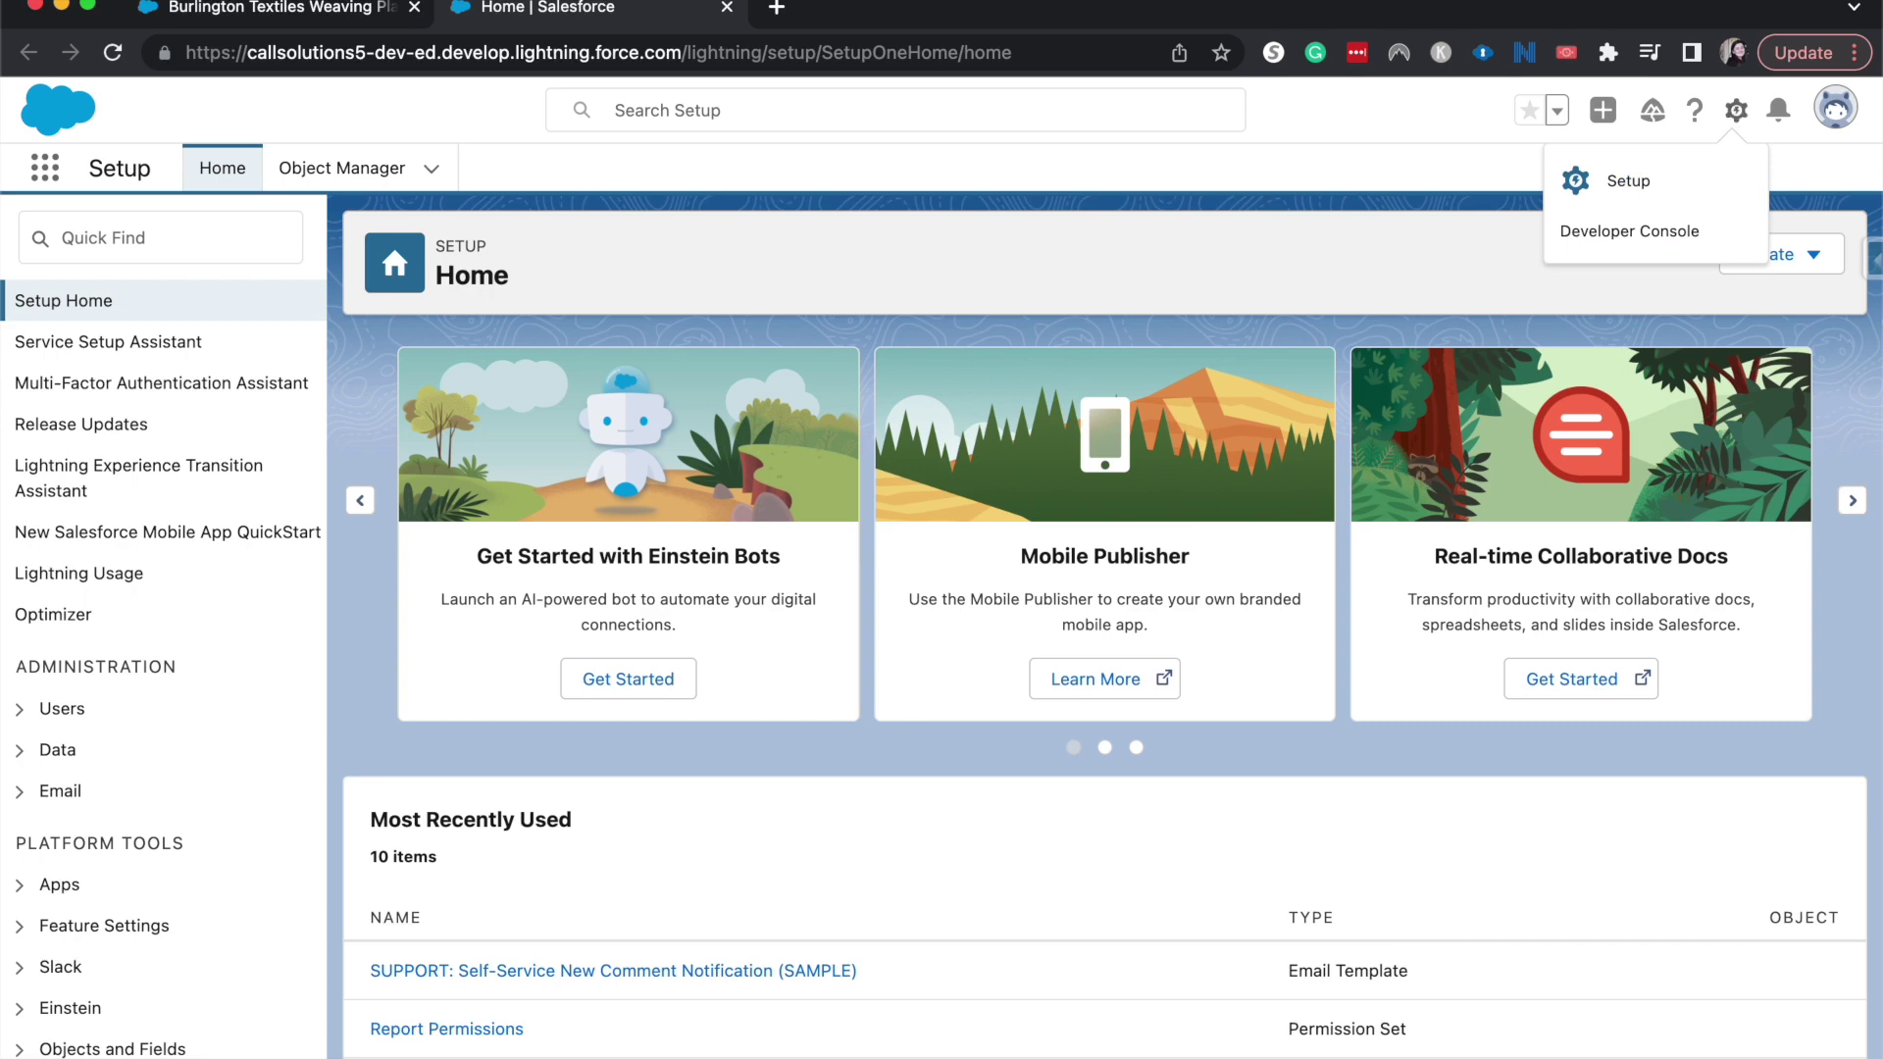
key("ctrl+shift+Tab")
left_click(1736, 110)
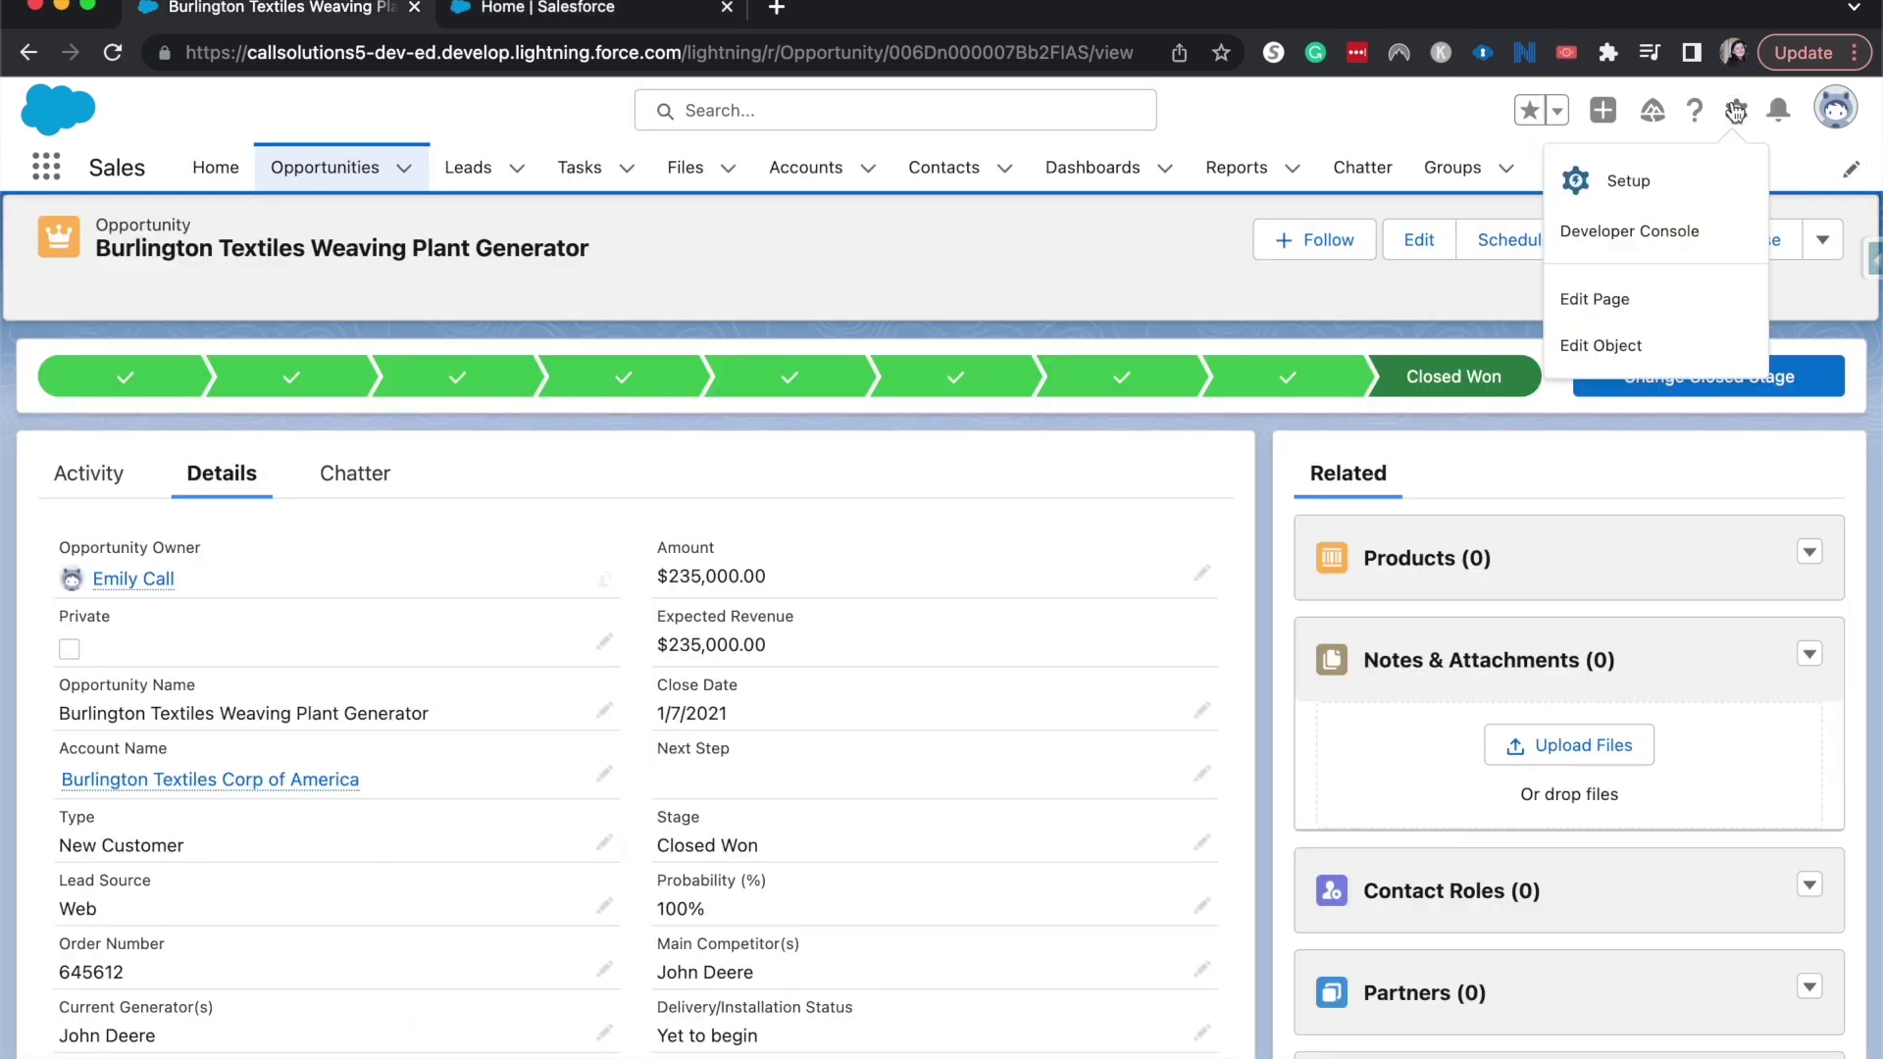
left_click(1679, 365)
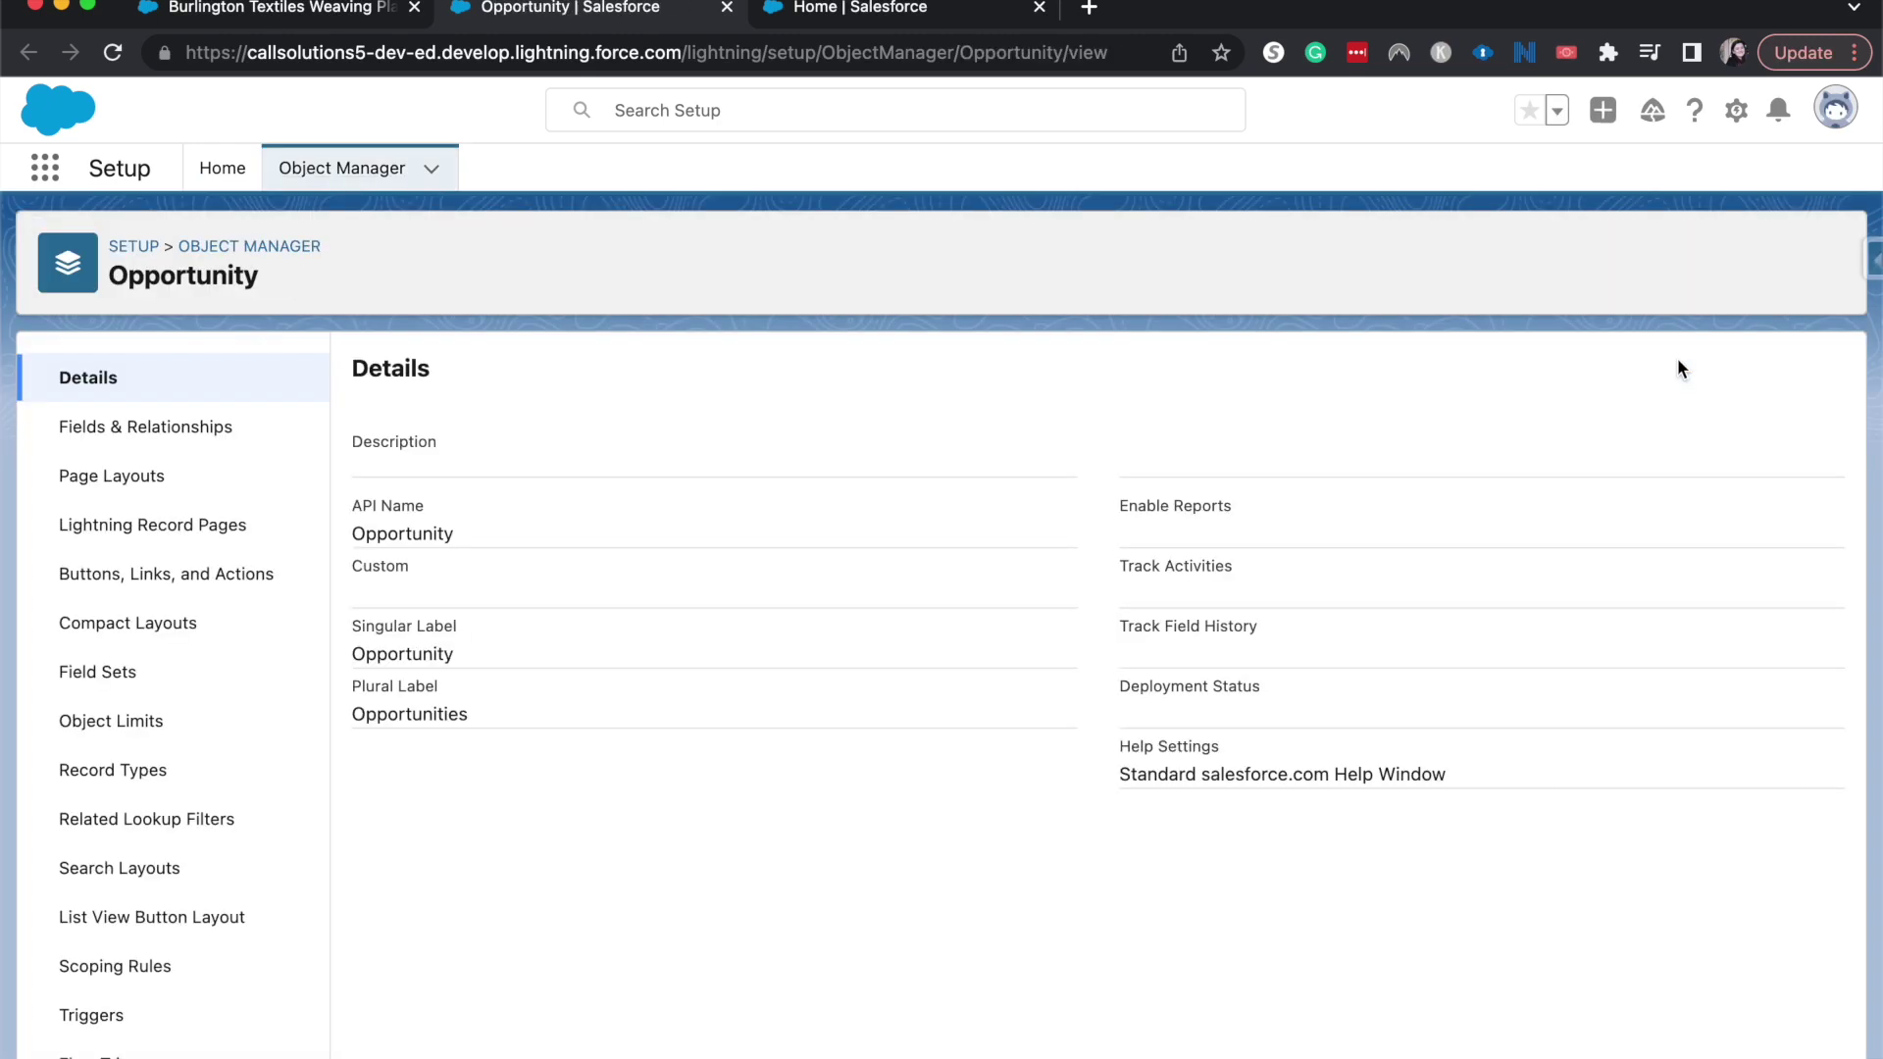
left_click(257, 483)
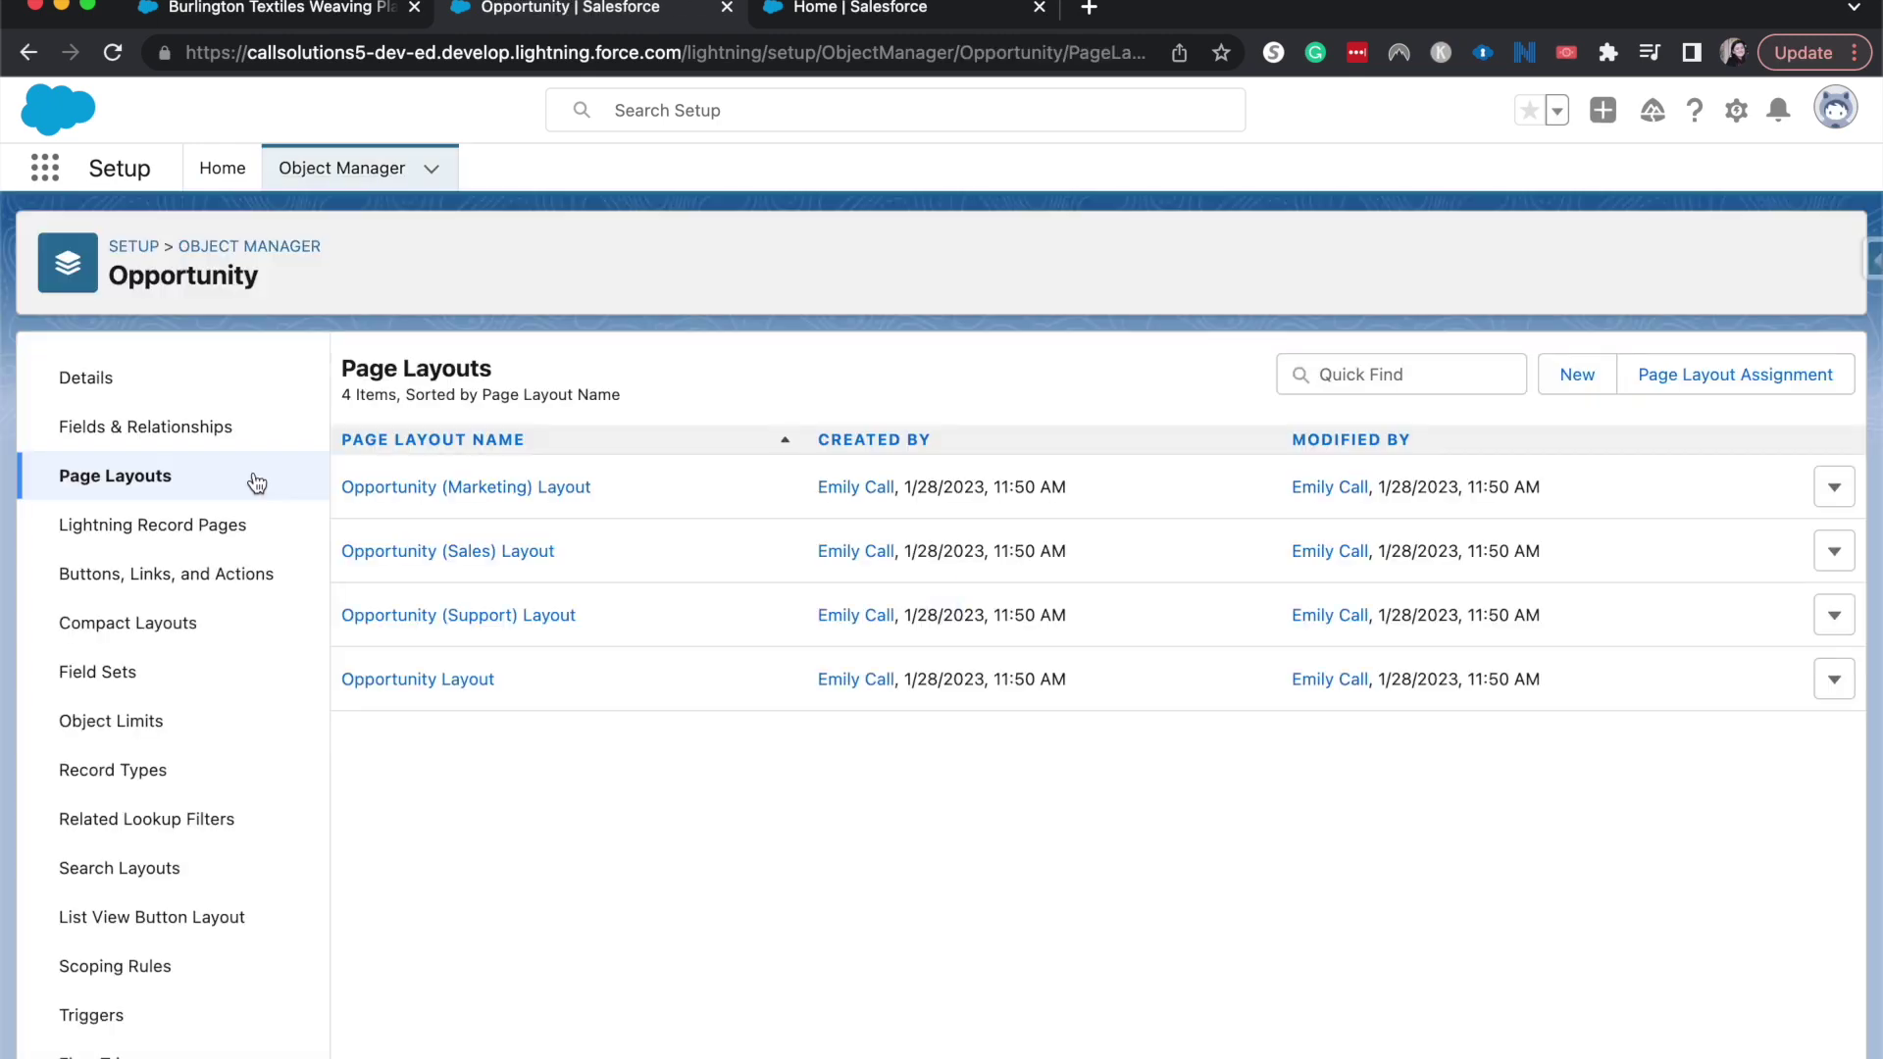
left_click(425, 684)
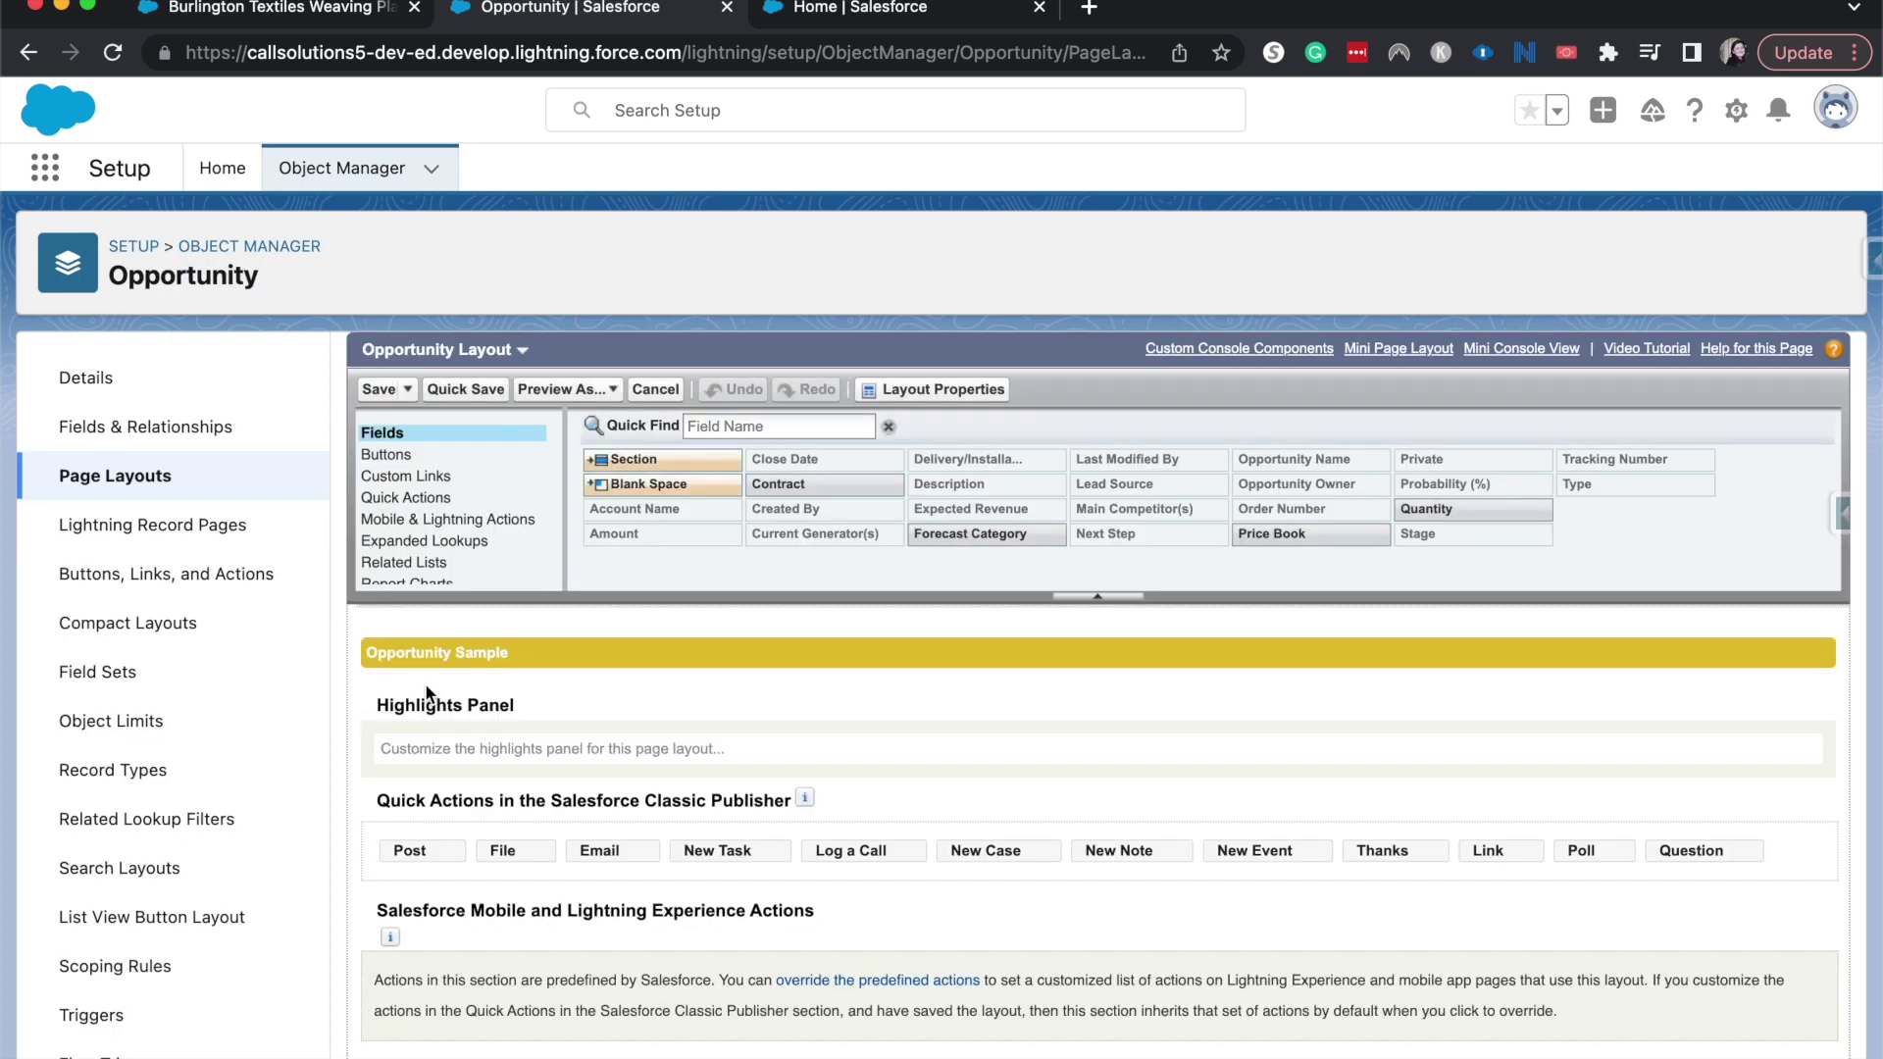
Step: Browse the layout's Related Lists section, comparing it with the record's current related list order
left_click(421, 562)
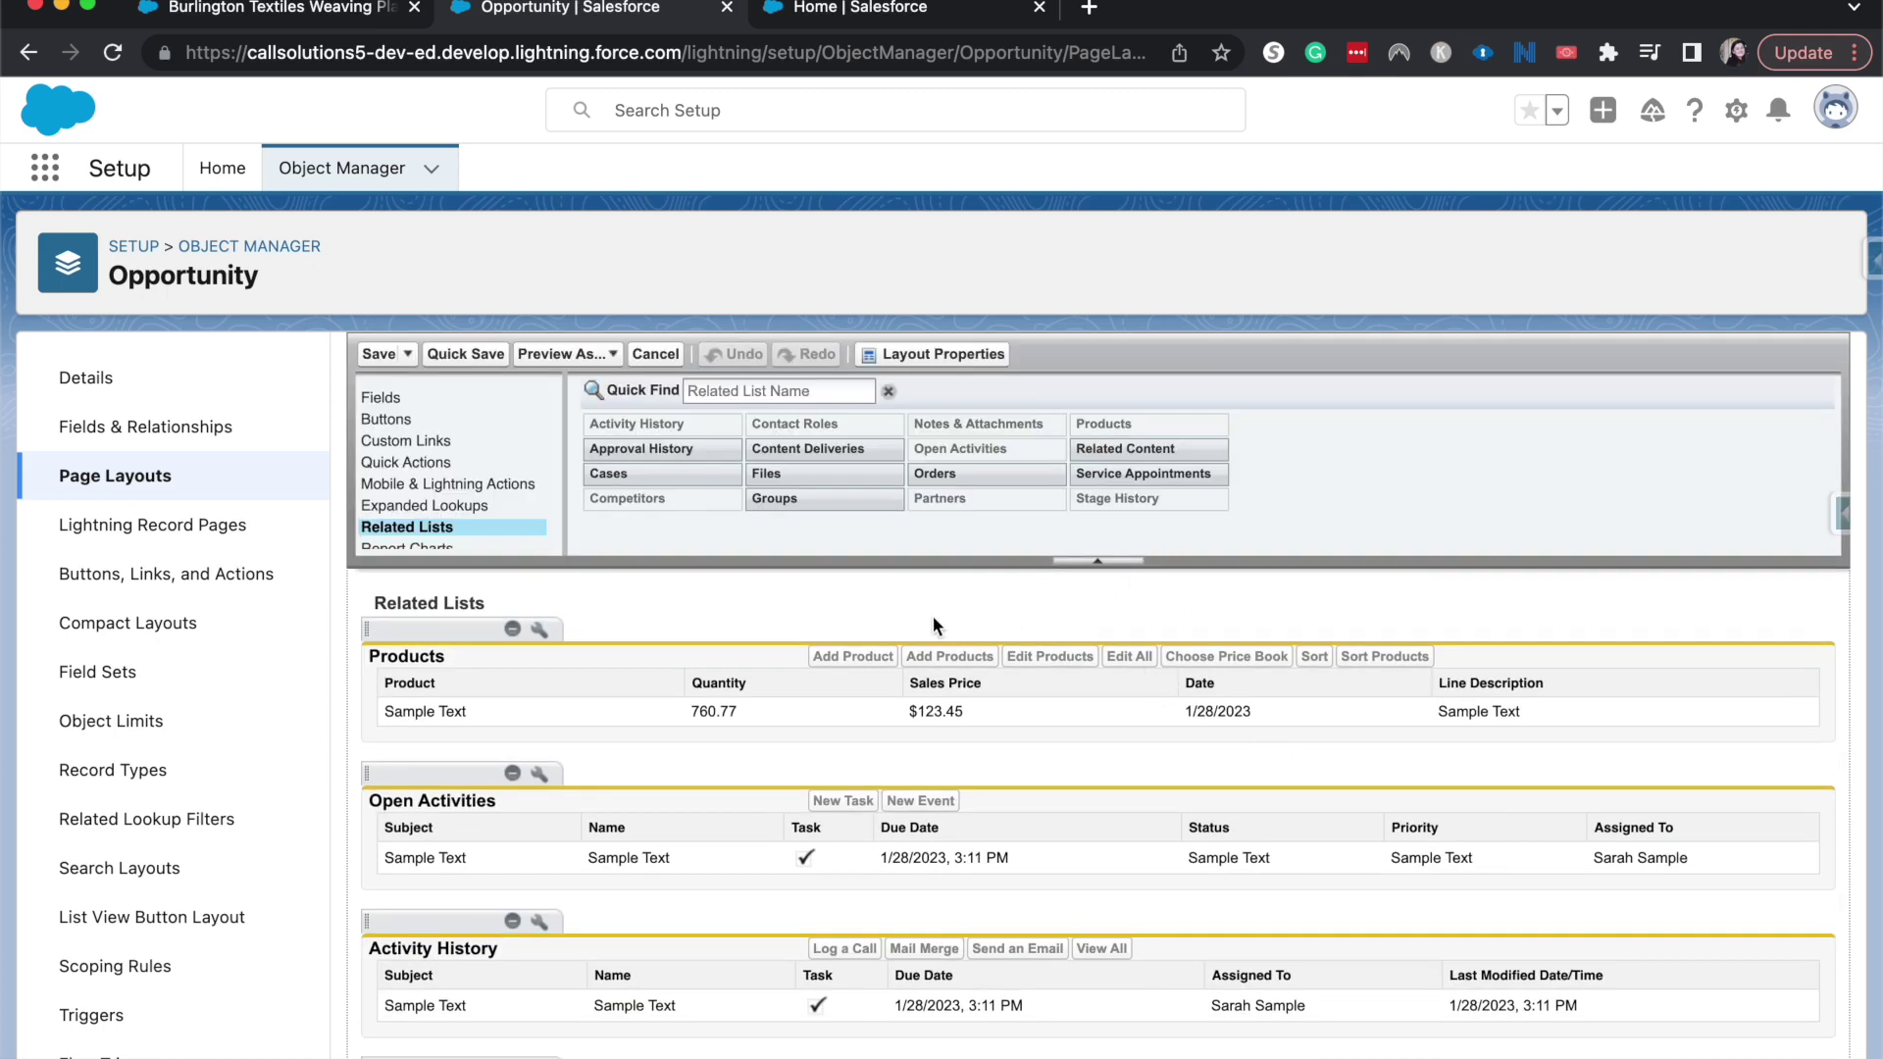
scroll(734, 591, "down", 2)
scroll(734, 591, "up", 1)
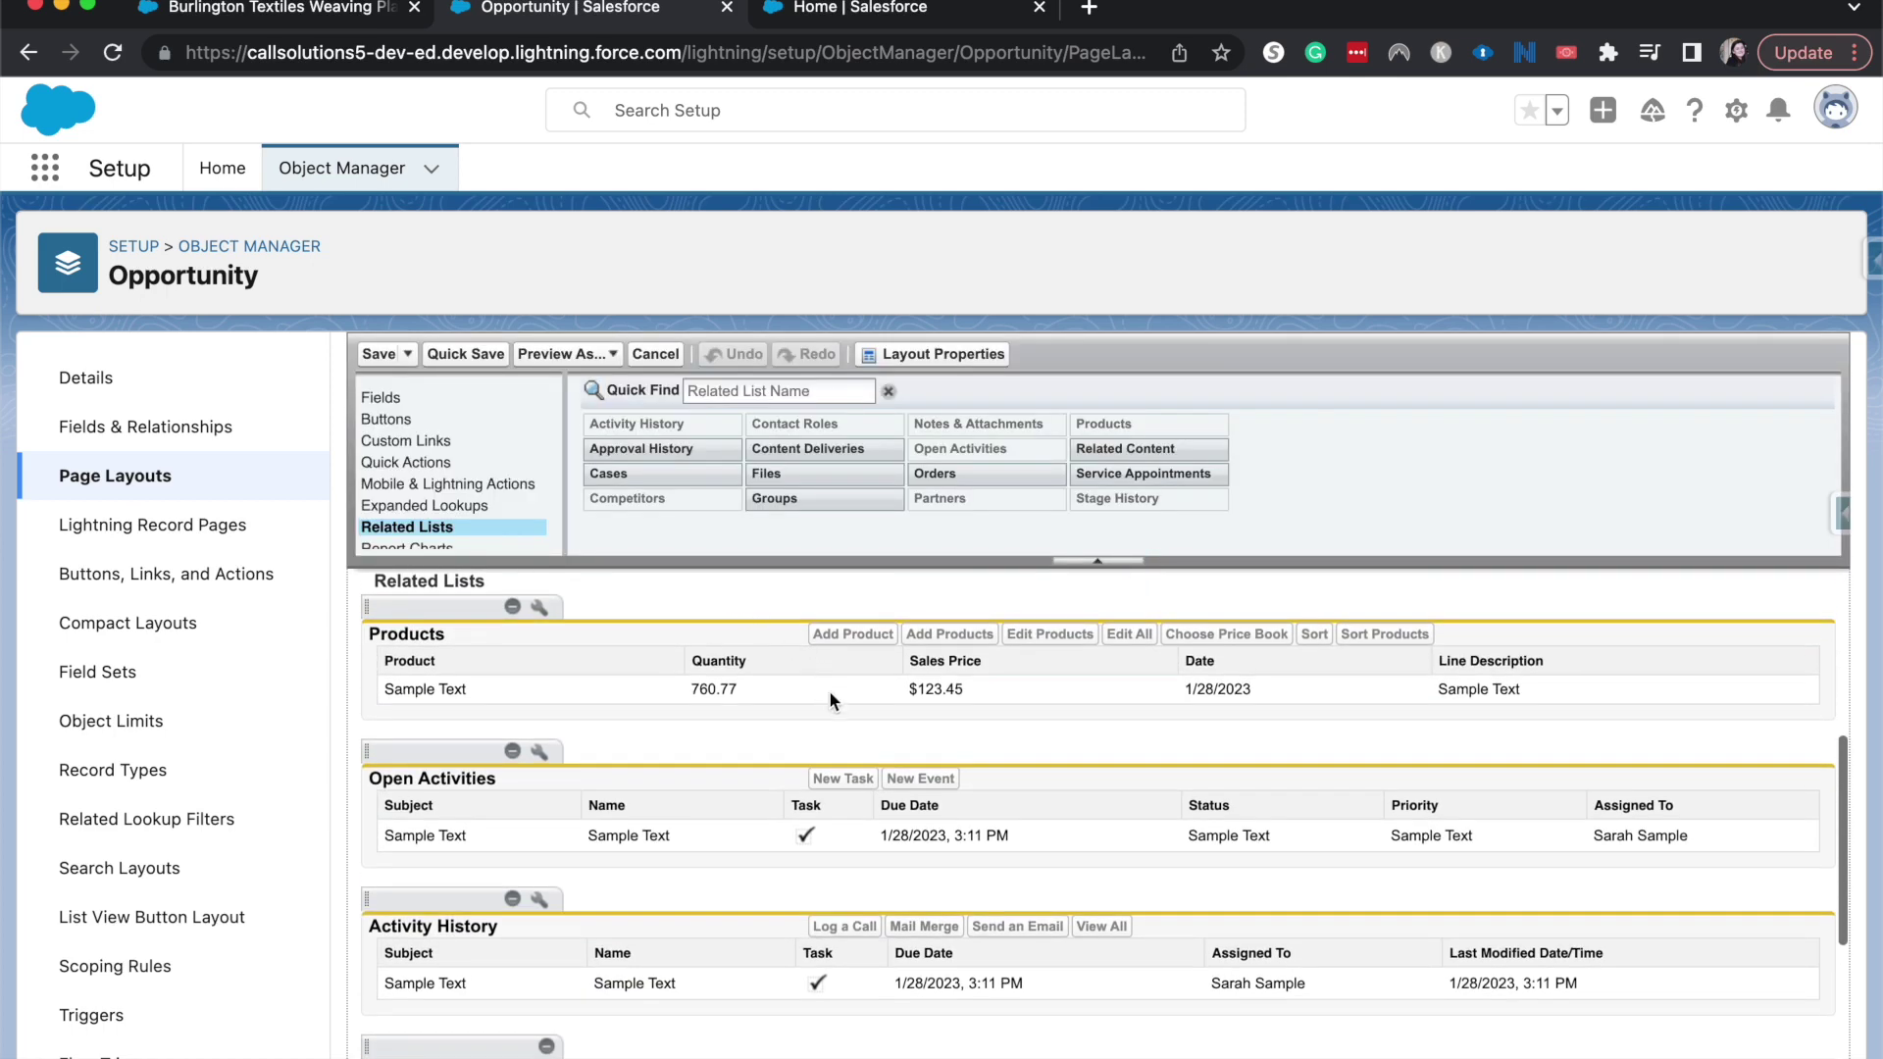
scroll(671, 820, "down", 1)
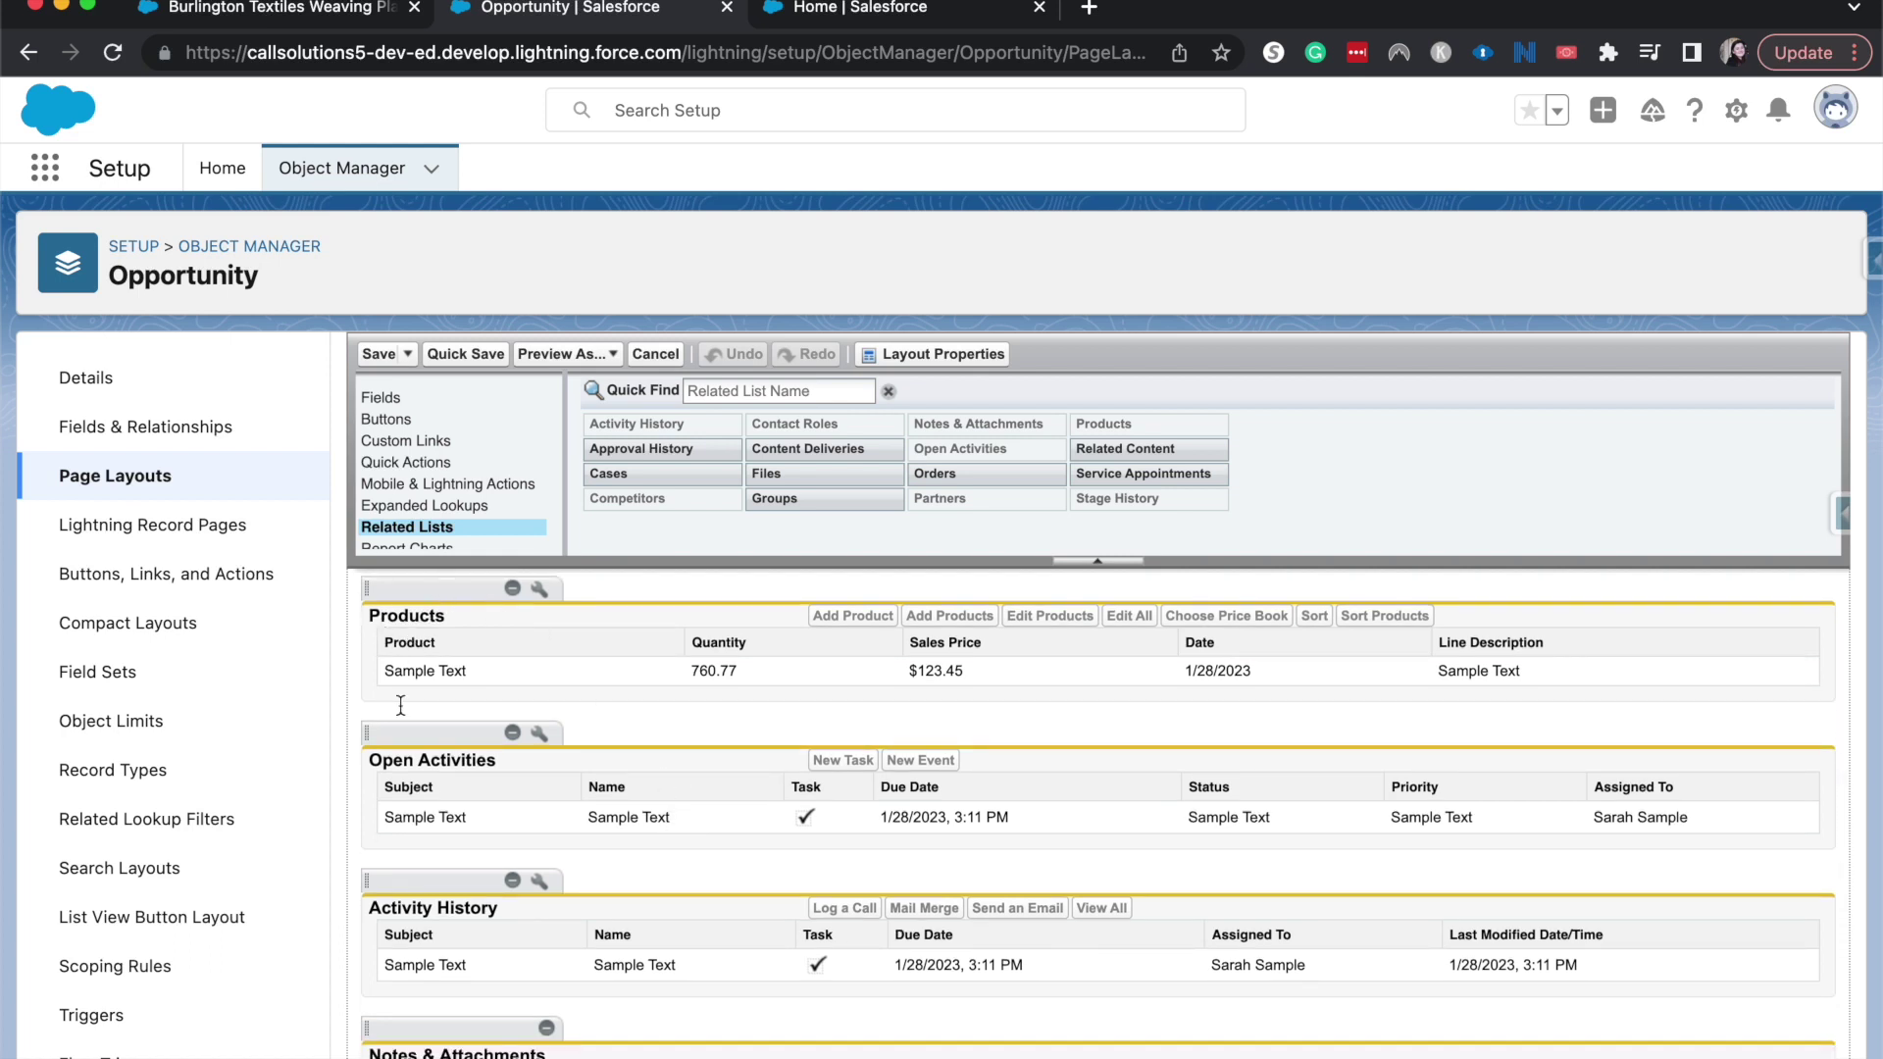
scroll(459, 932, "down", 2)
scroll(459, 924, "down", 5)
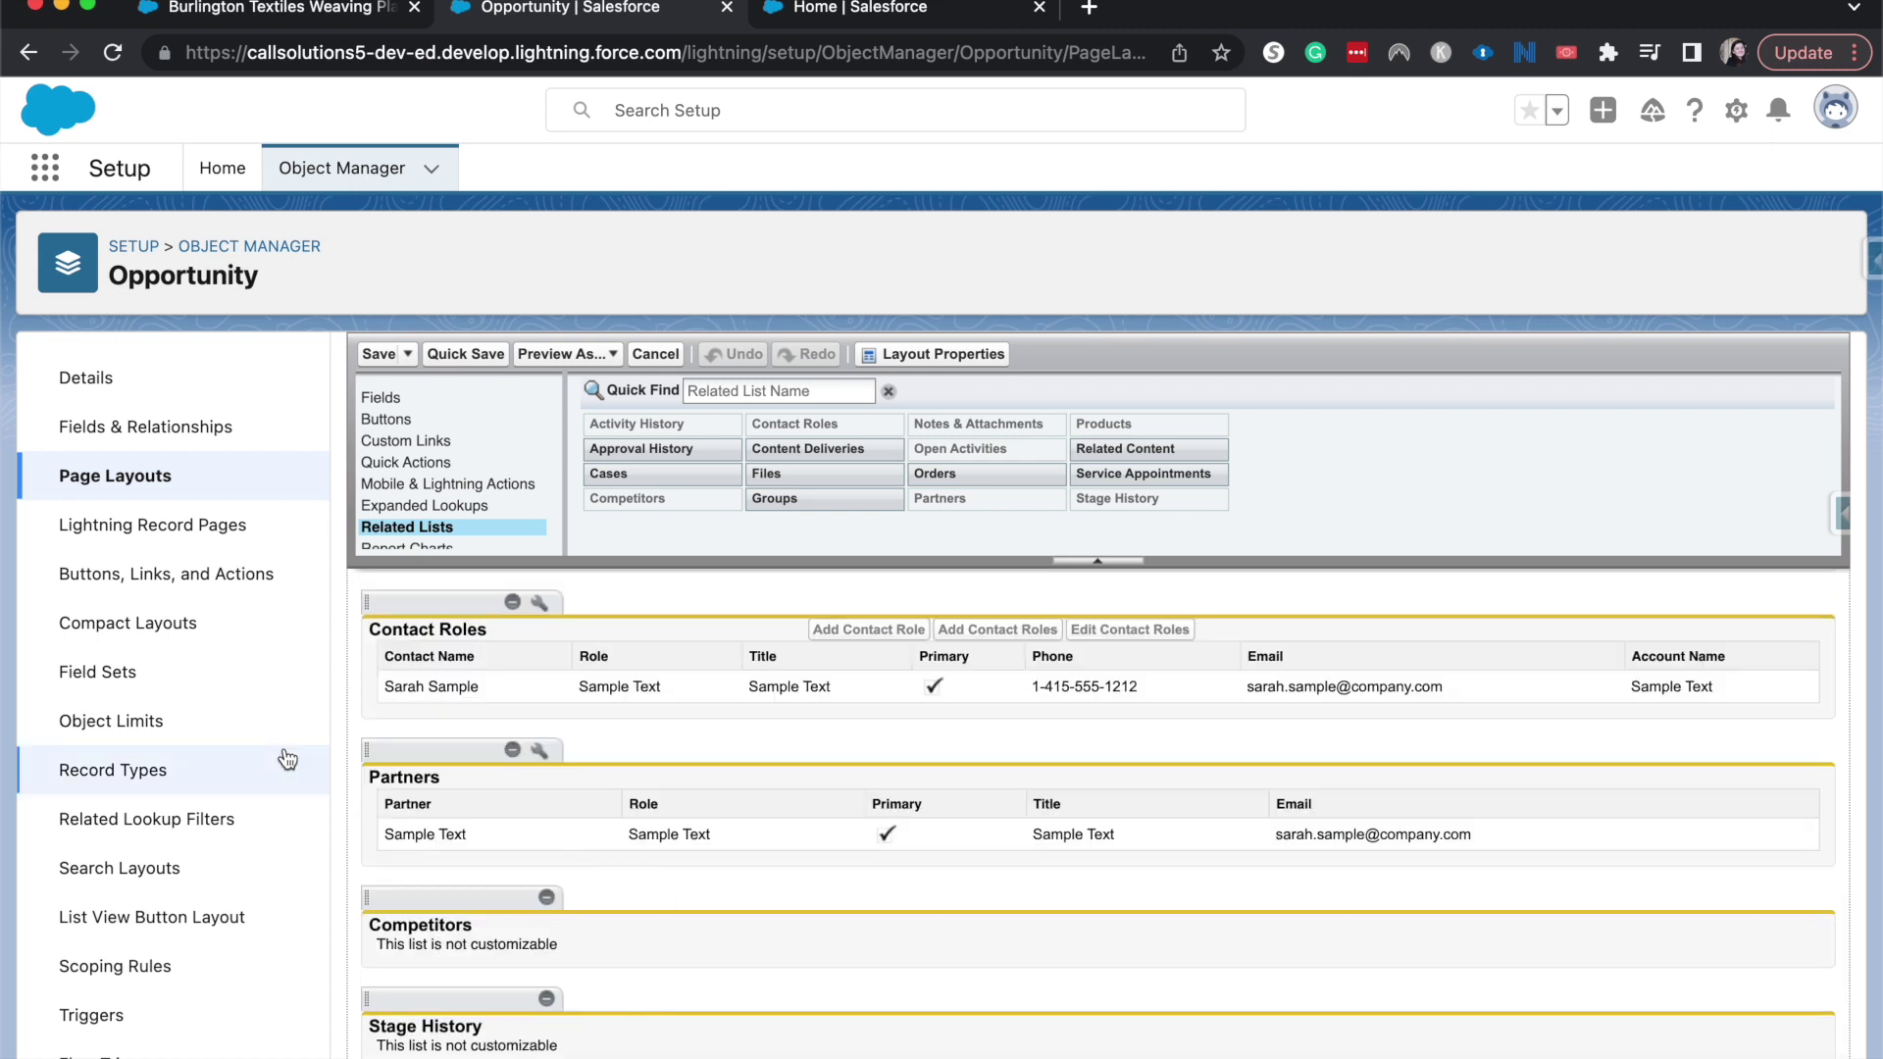
scroll(539, 829, "up", 7)
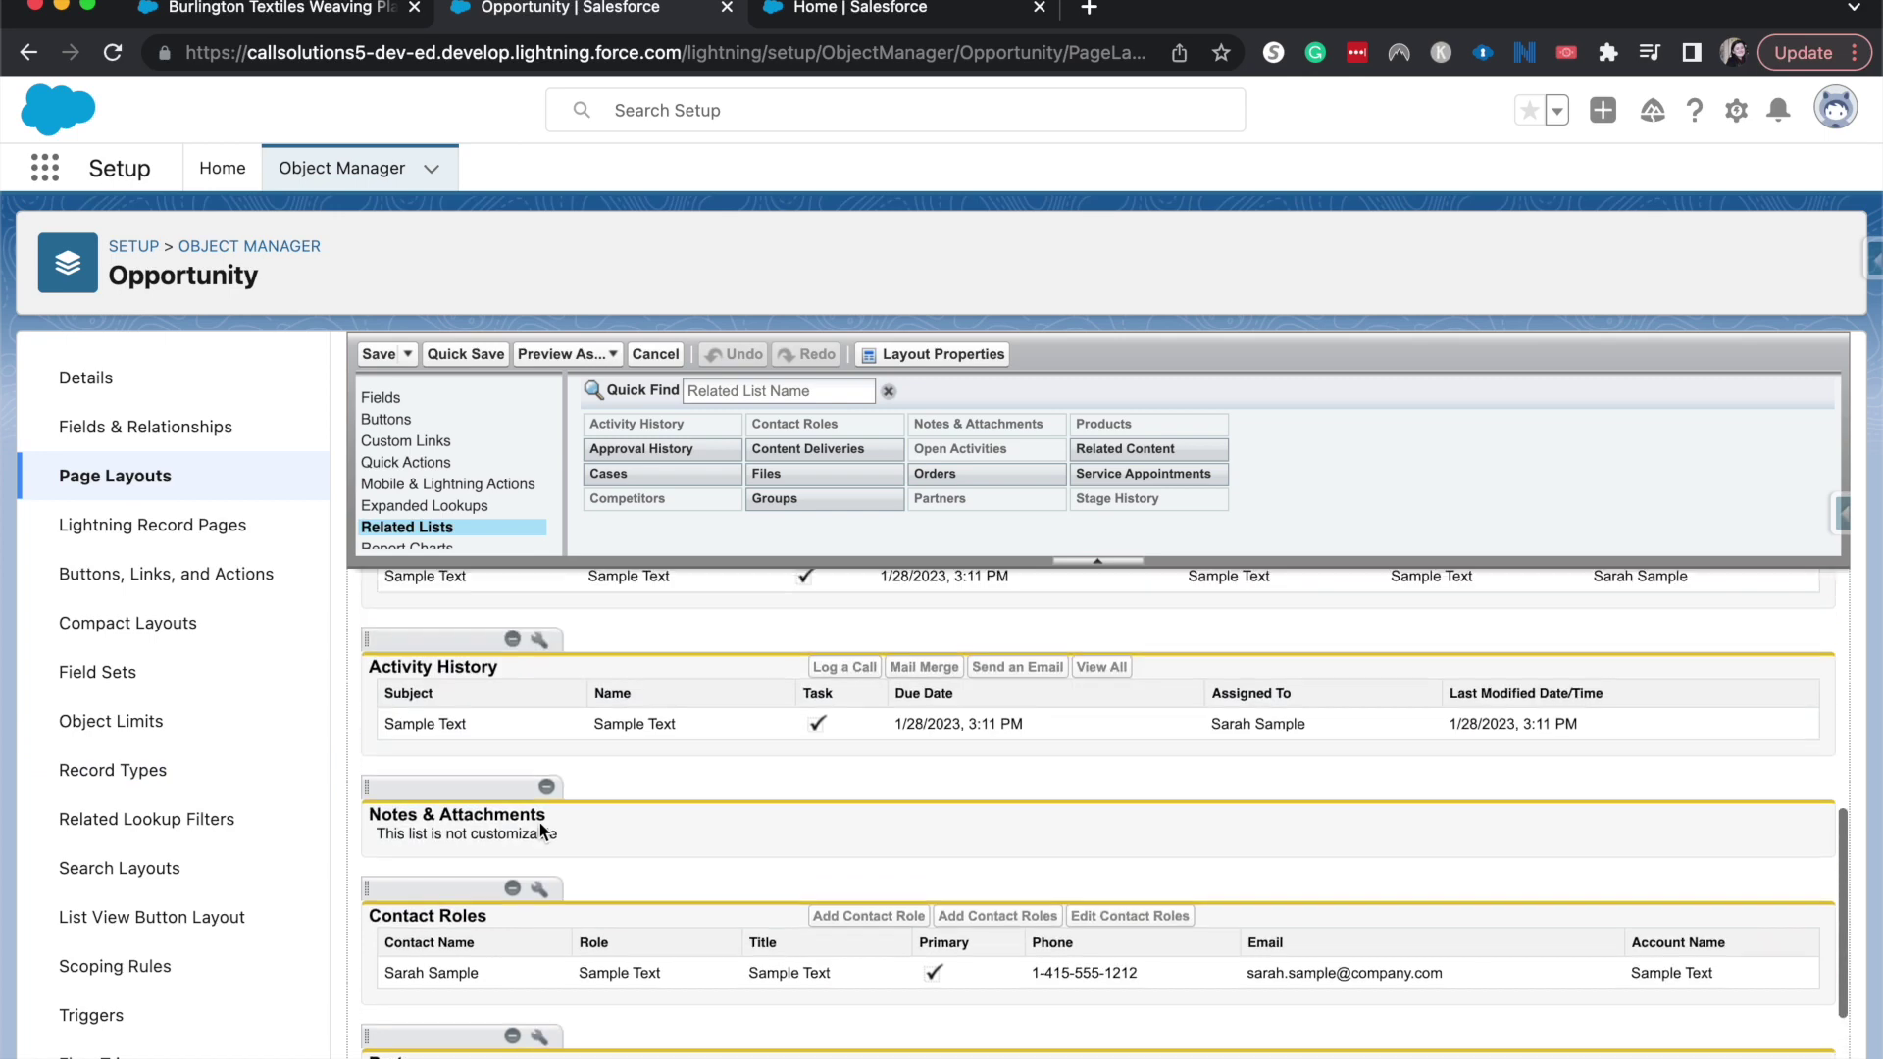
scroll(538, 830, "down", 1)
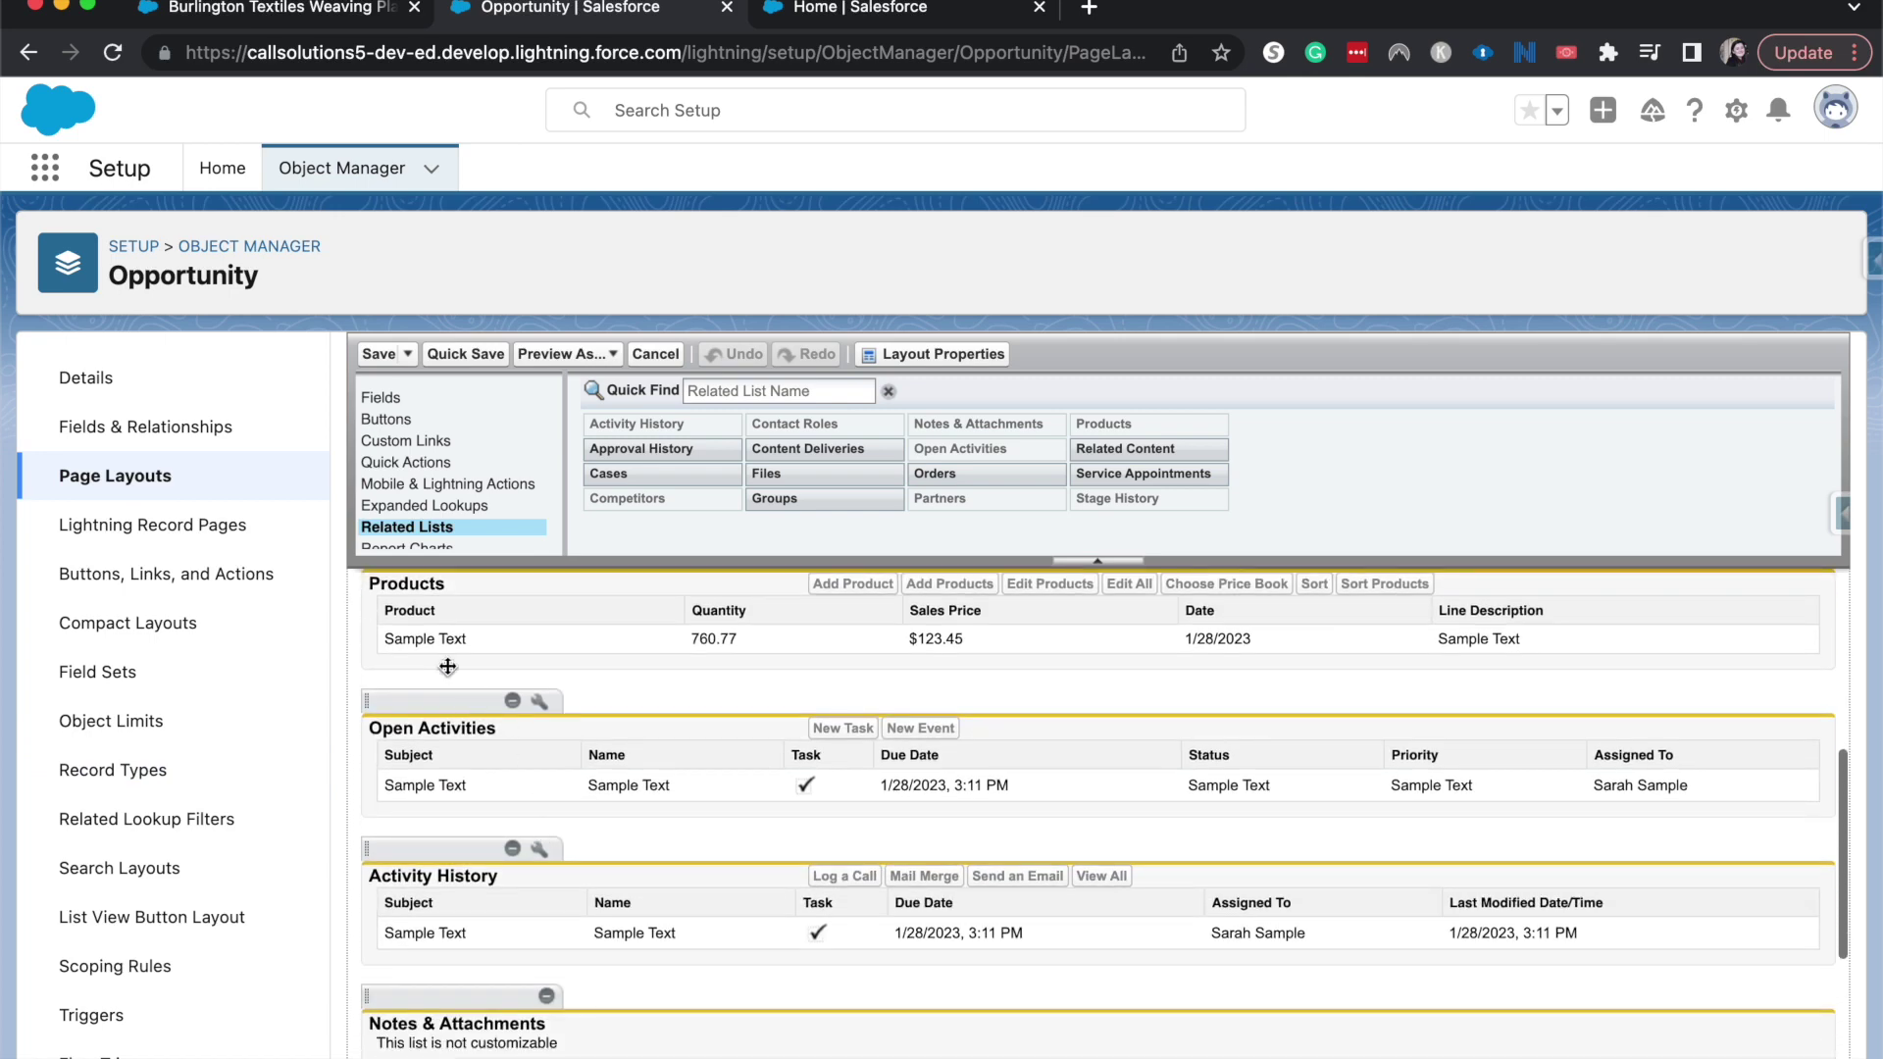
scroll(436, 657, "up", 1)
scroll(416, 672, "down", 2)
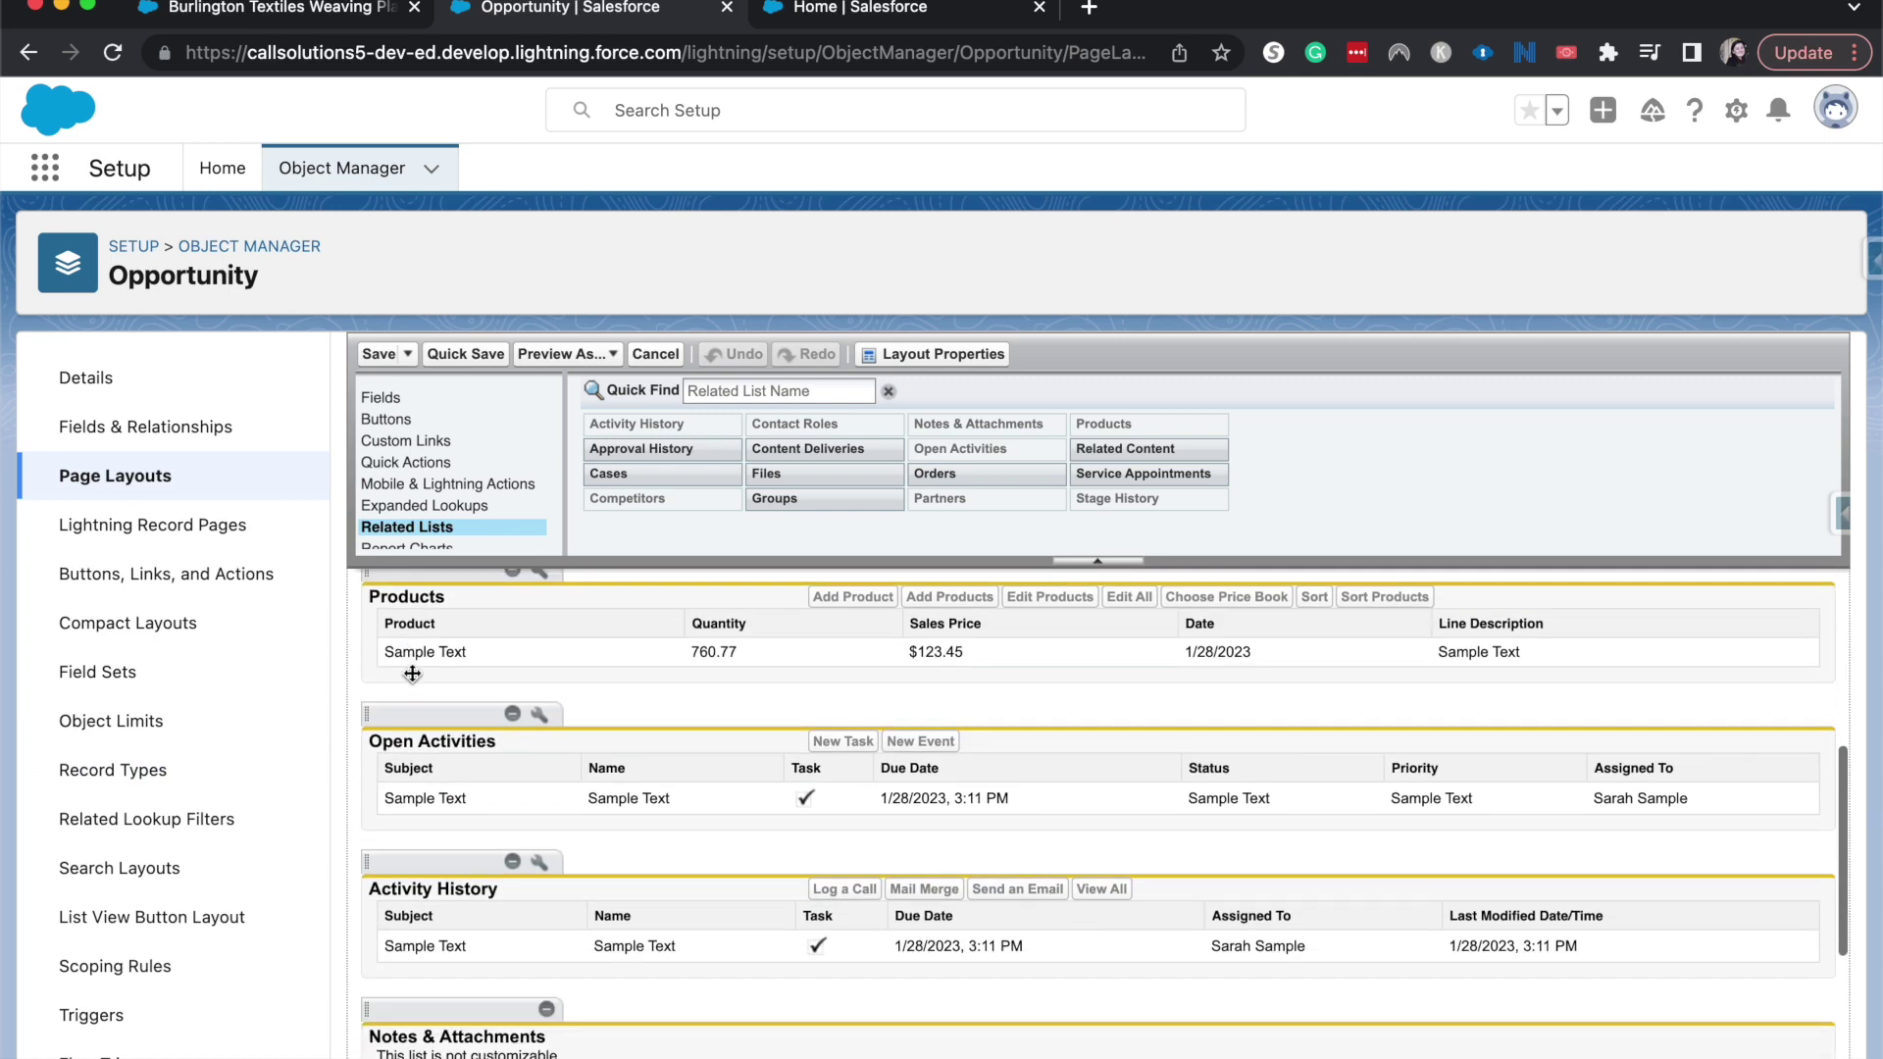
left_click(222, 8)
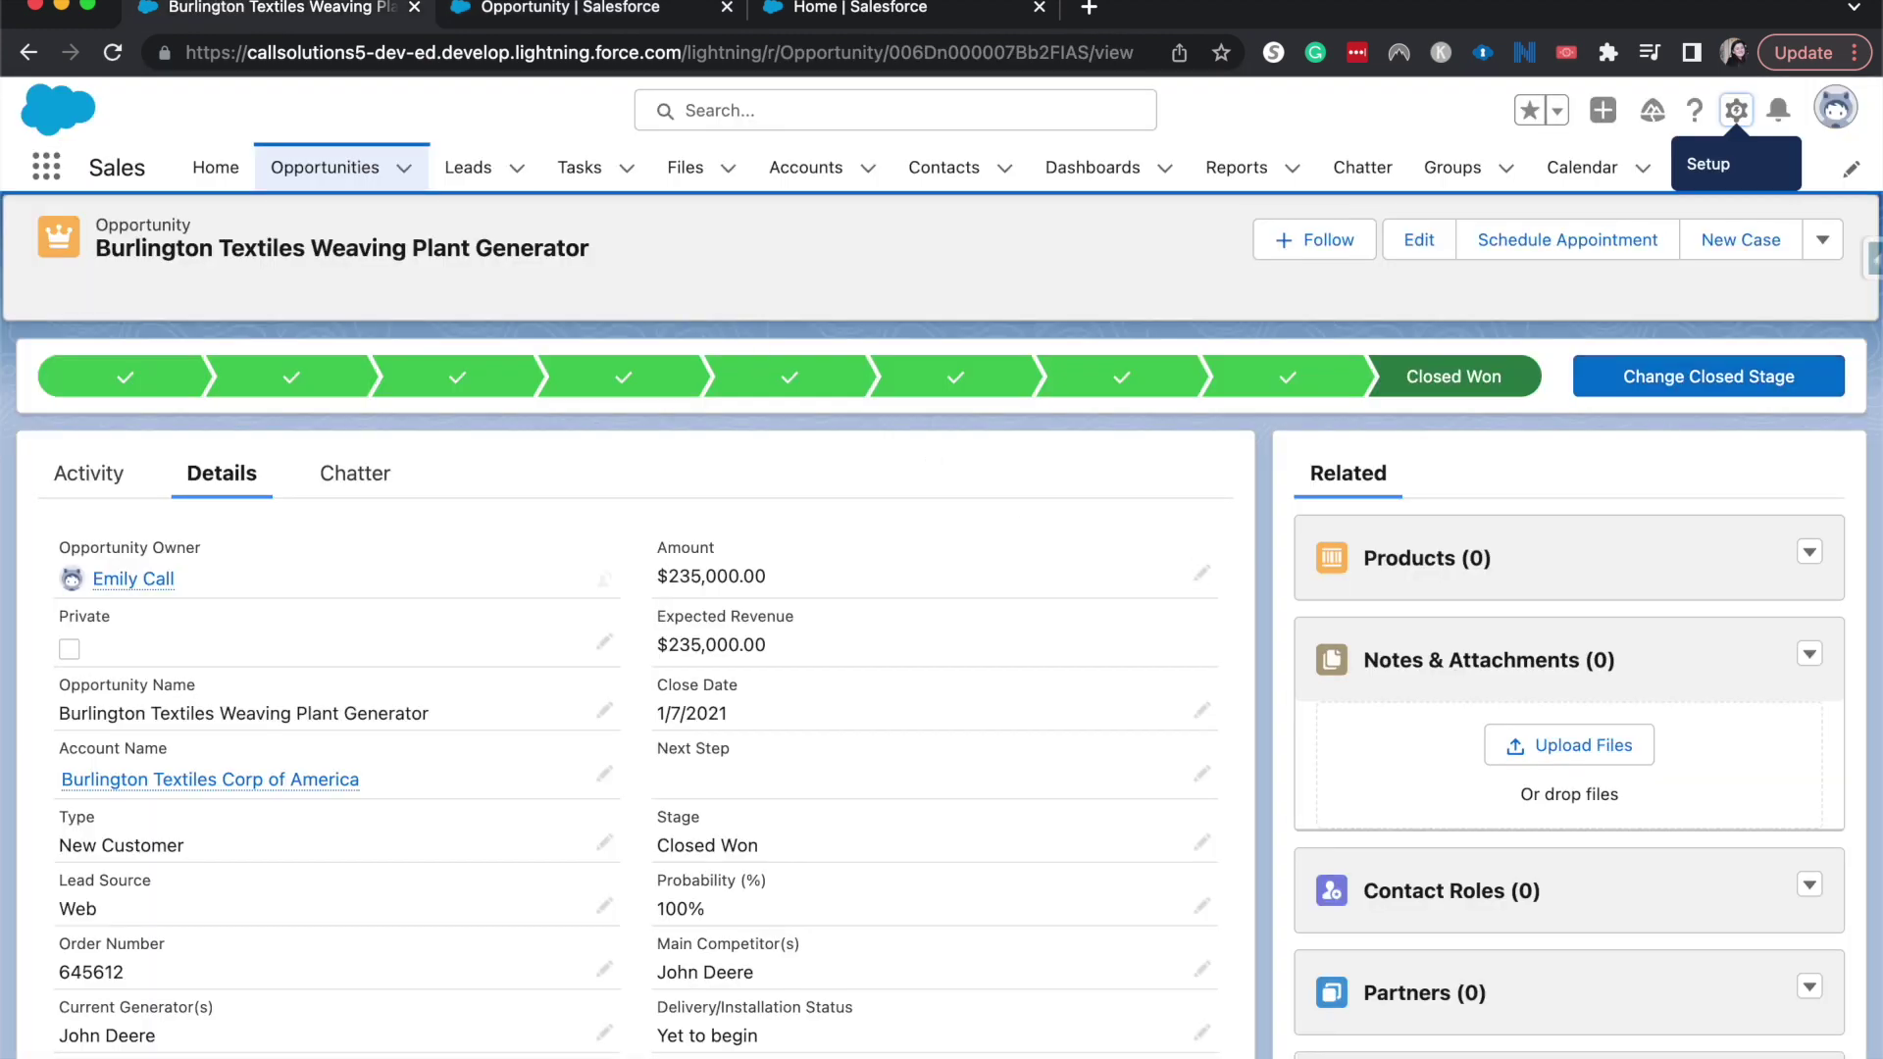
left_click(549, 8)
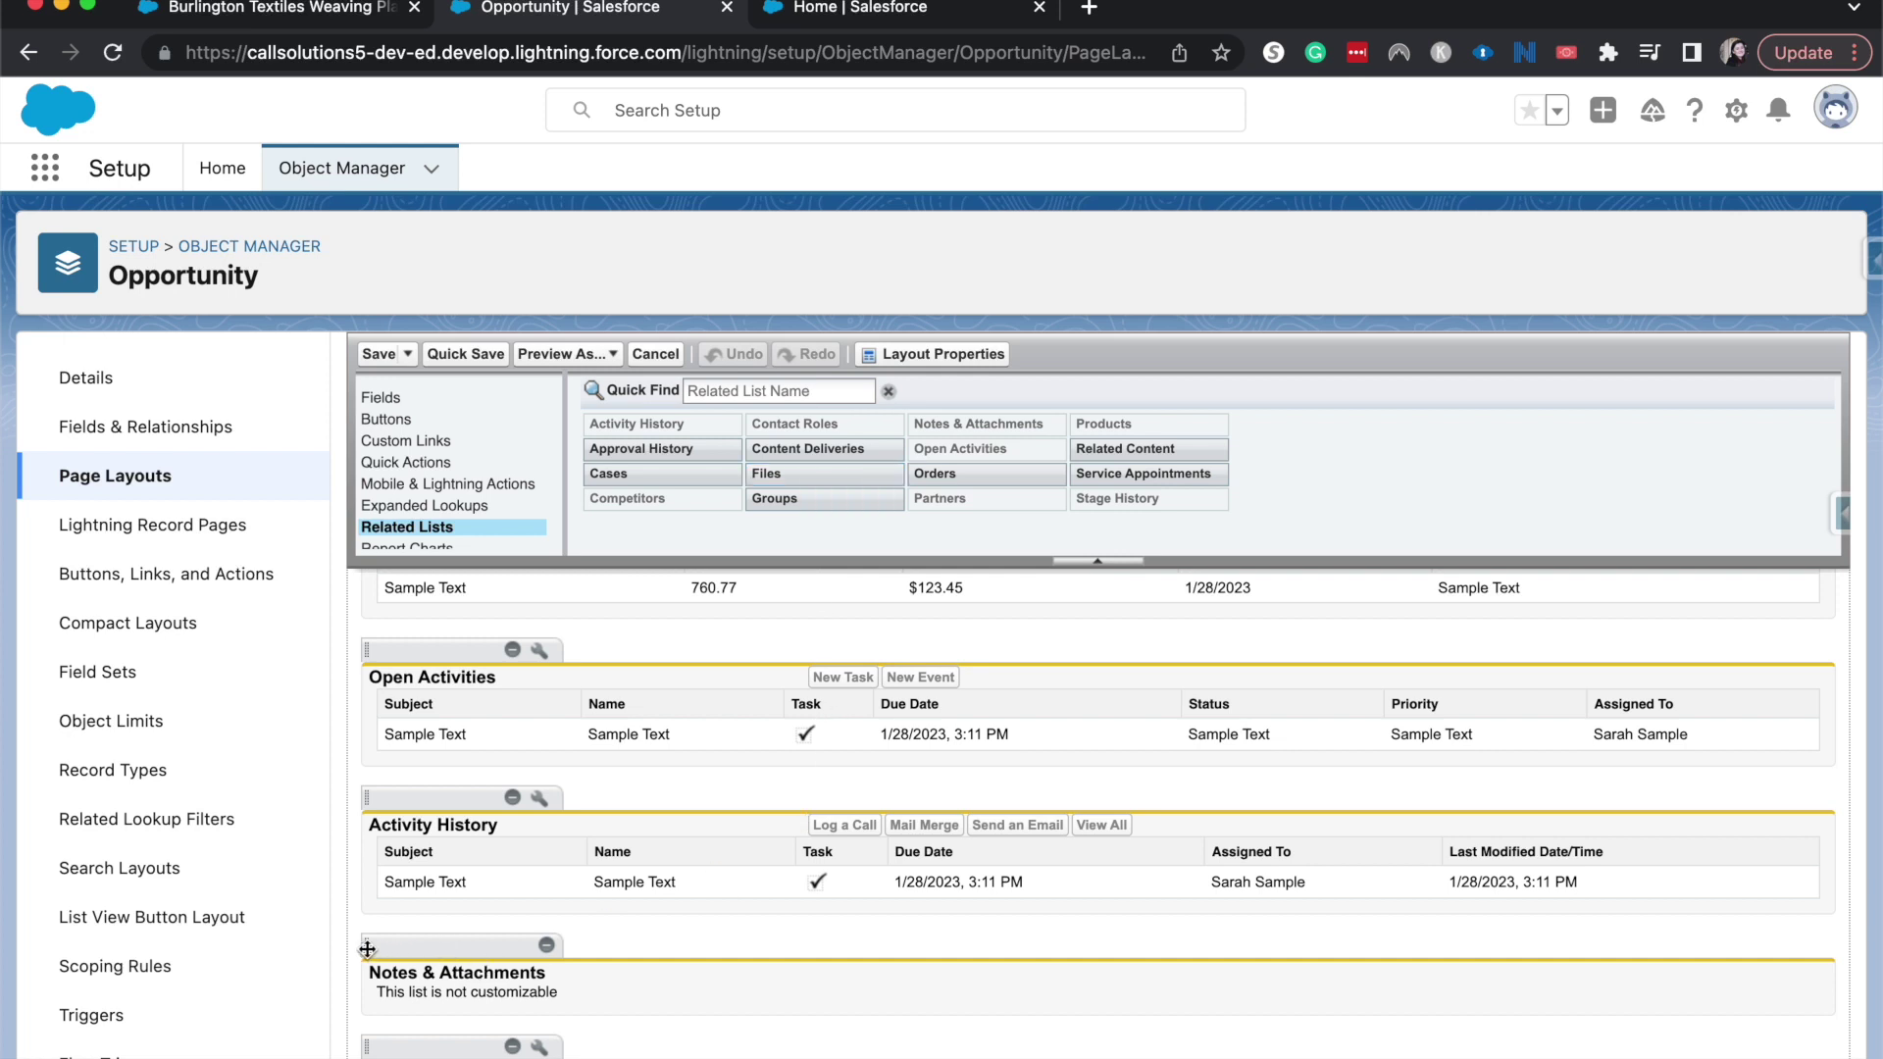
Step: Move Notes & Attachments to the top of the Related Lists, above Products
left_click_drag(367, 949, 414, 614)
scroll(421, 636, "up", 3)
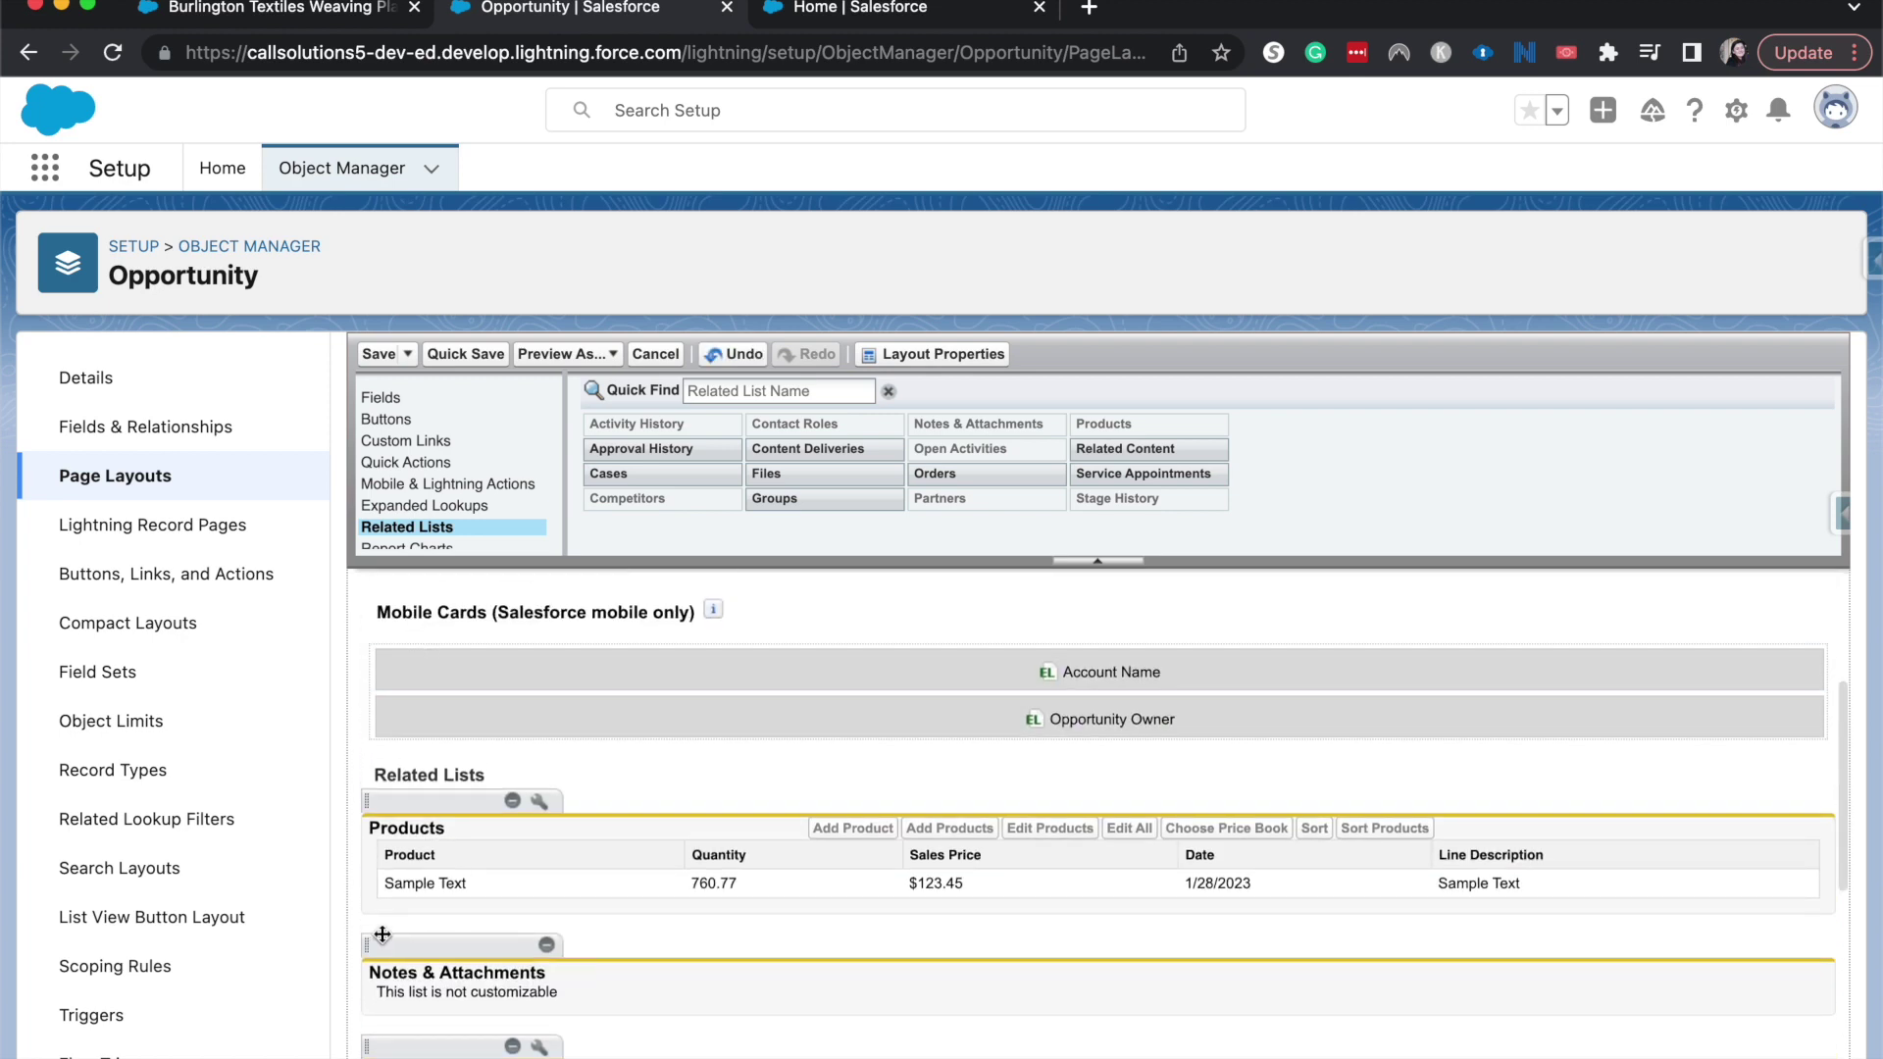
left_click_drag(371, 946, 399, 1037)
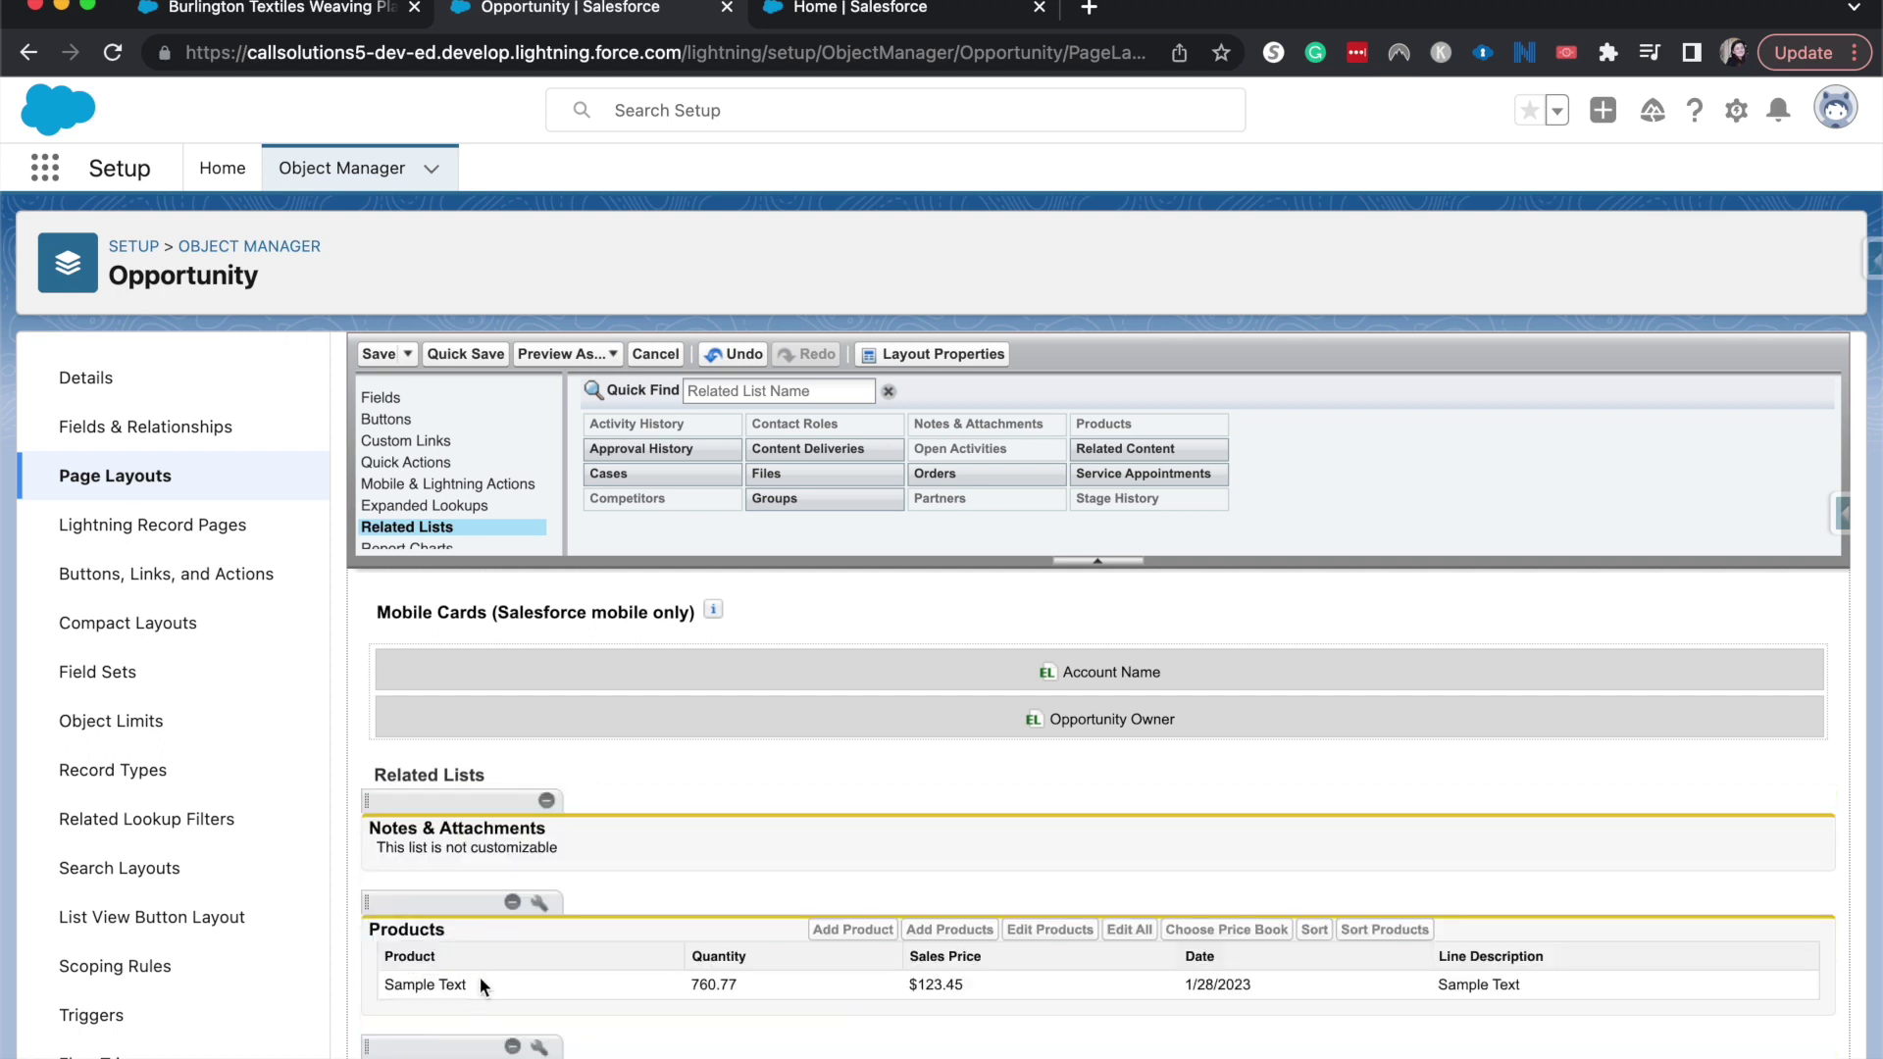
Step: Place Stage History directly below Notes & Attachments, ahead of Products
scroll(480, 976, "down", 10)
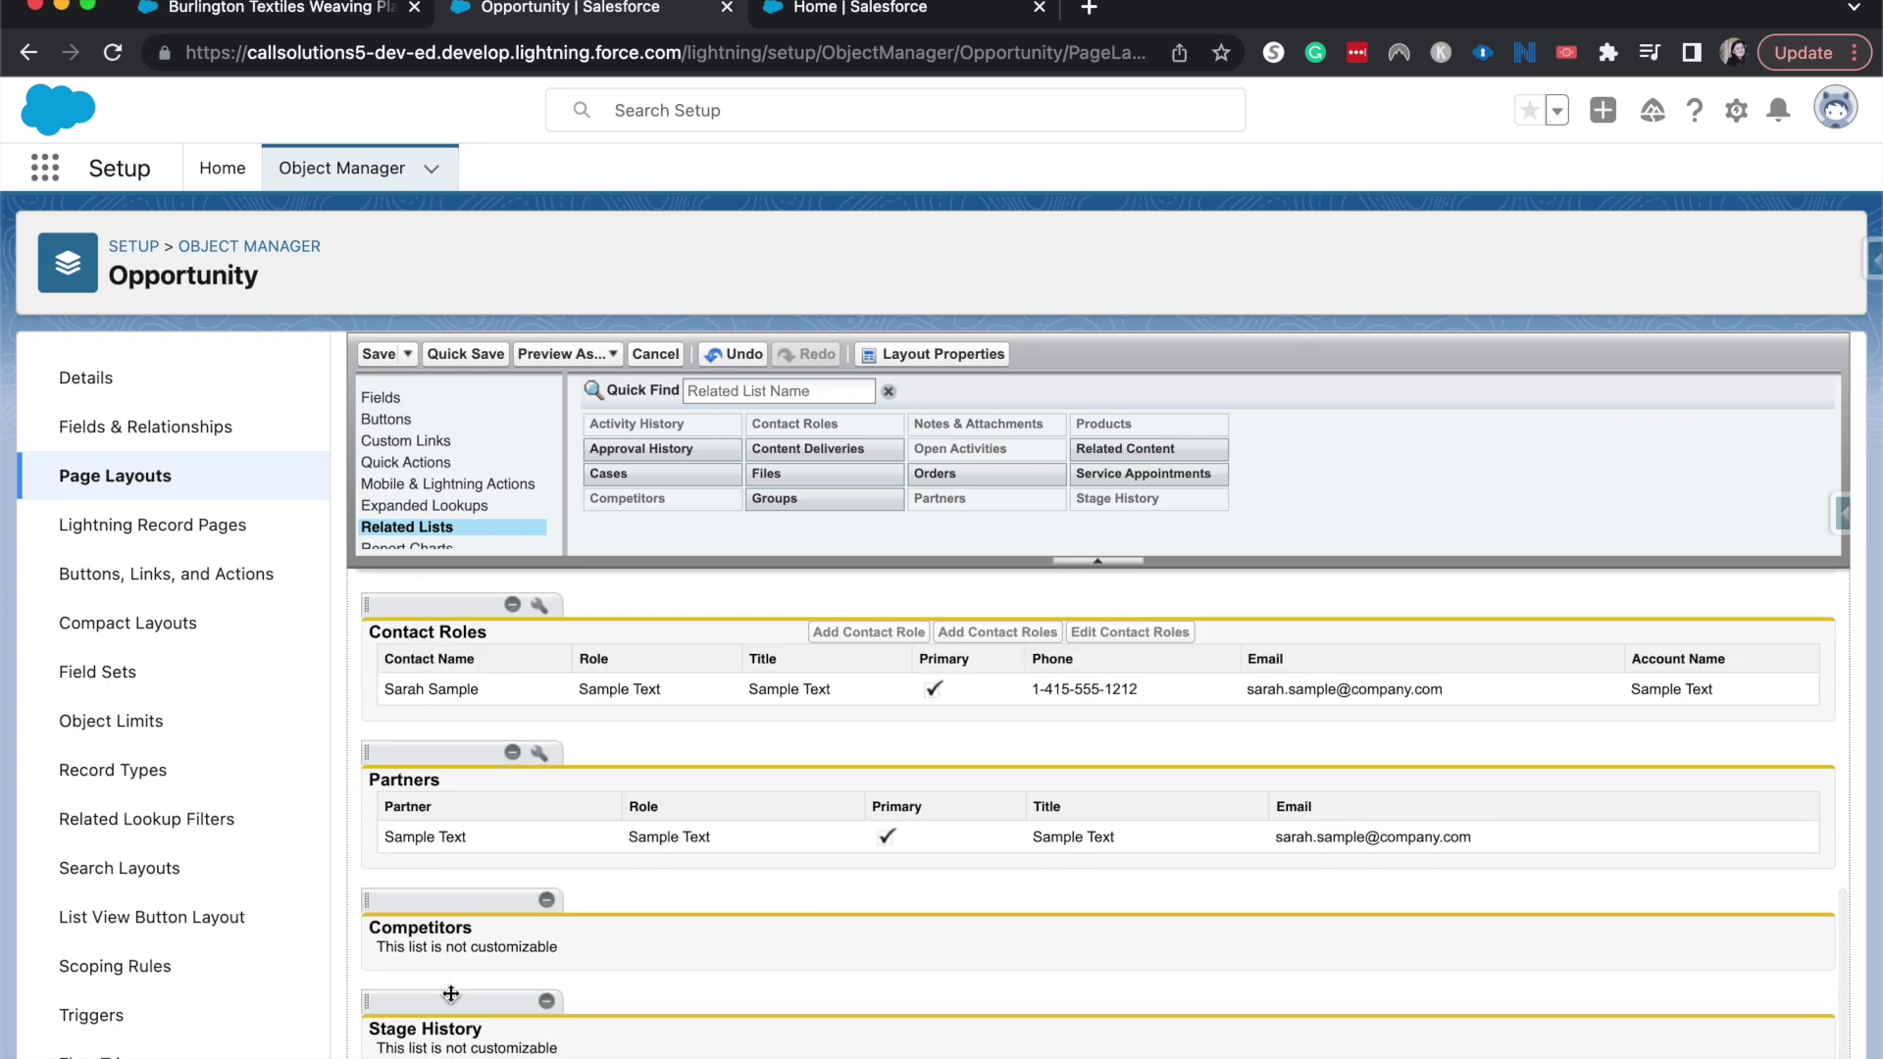
left_click_drag(373, 1005, 403, 642)
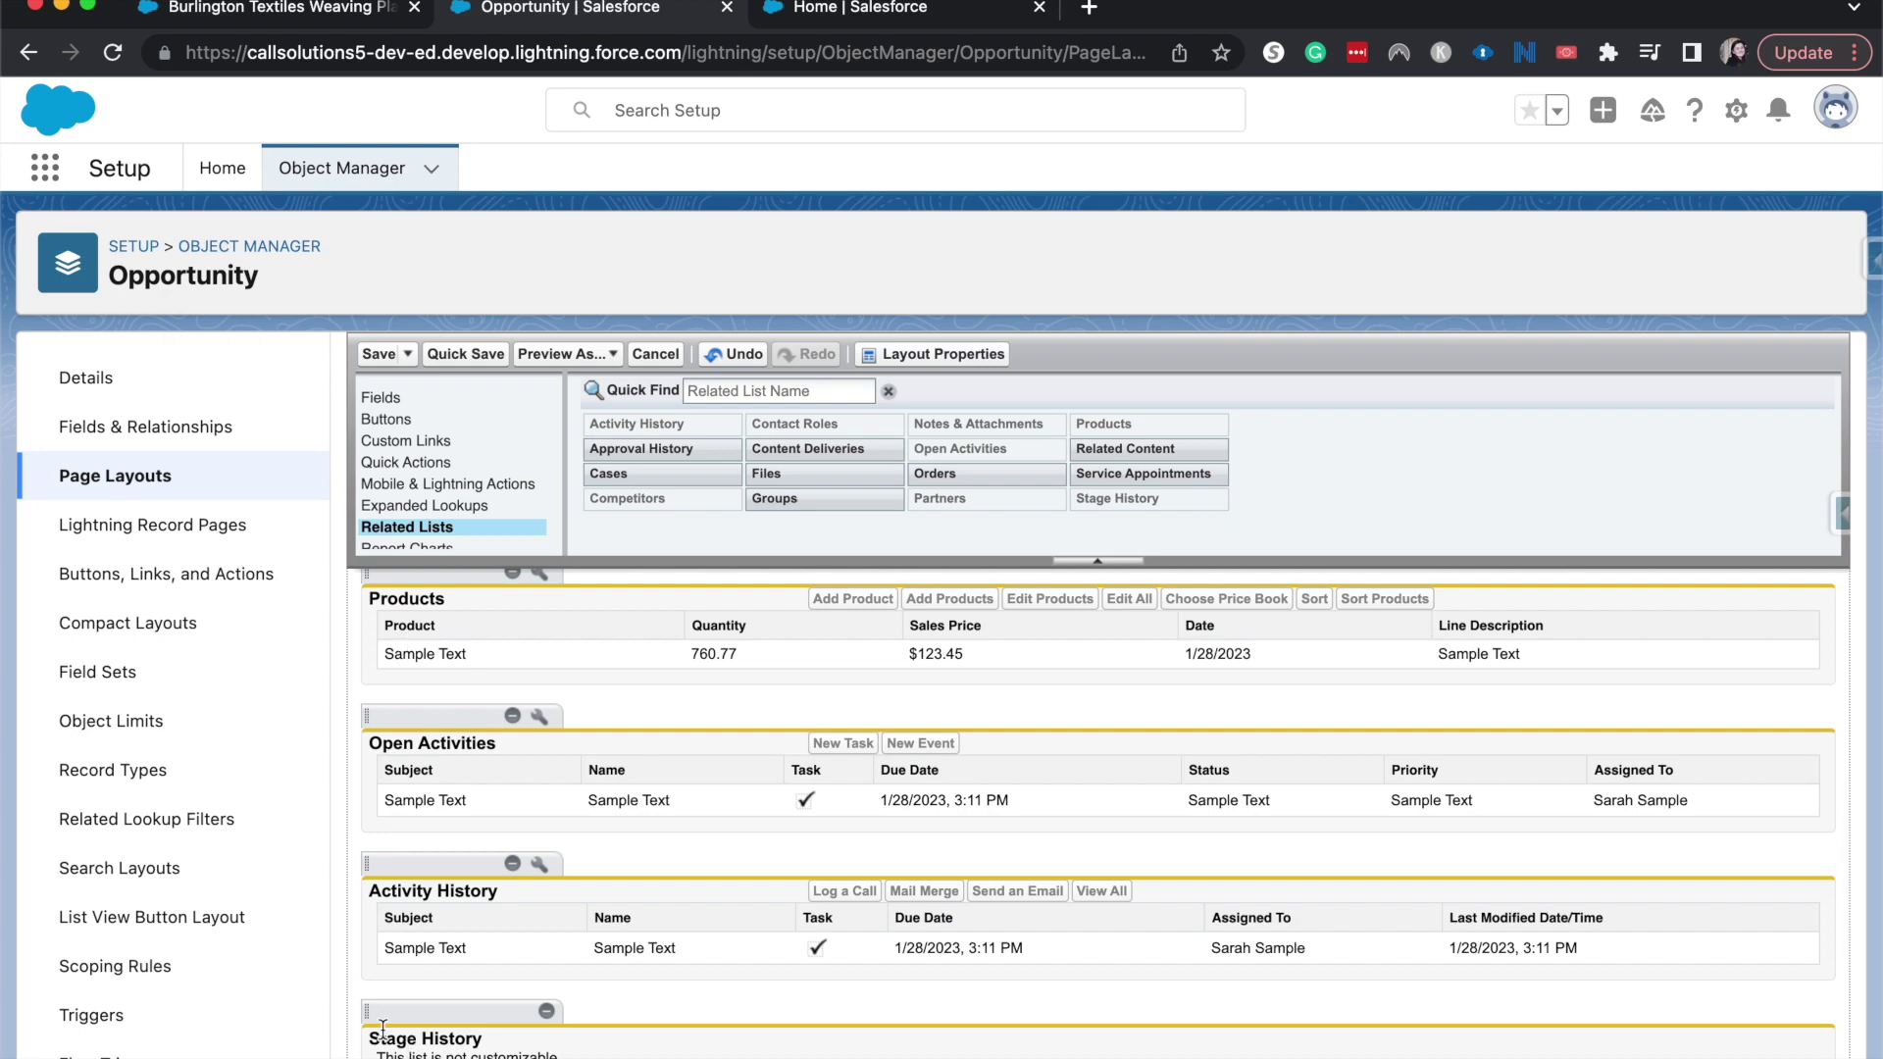
scroll(442, 1012, "up", 1)
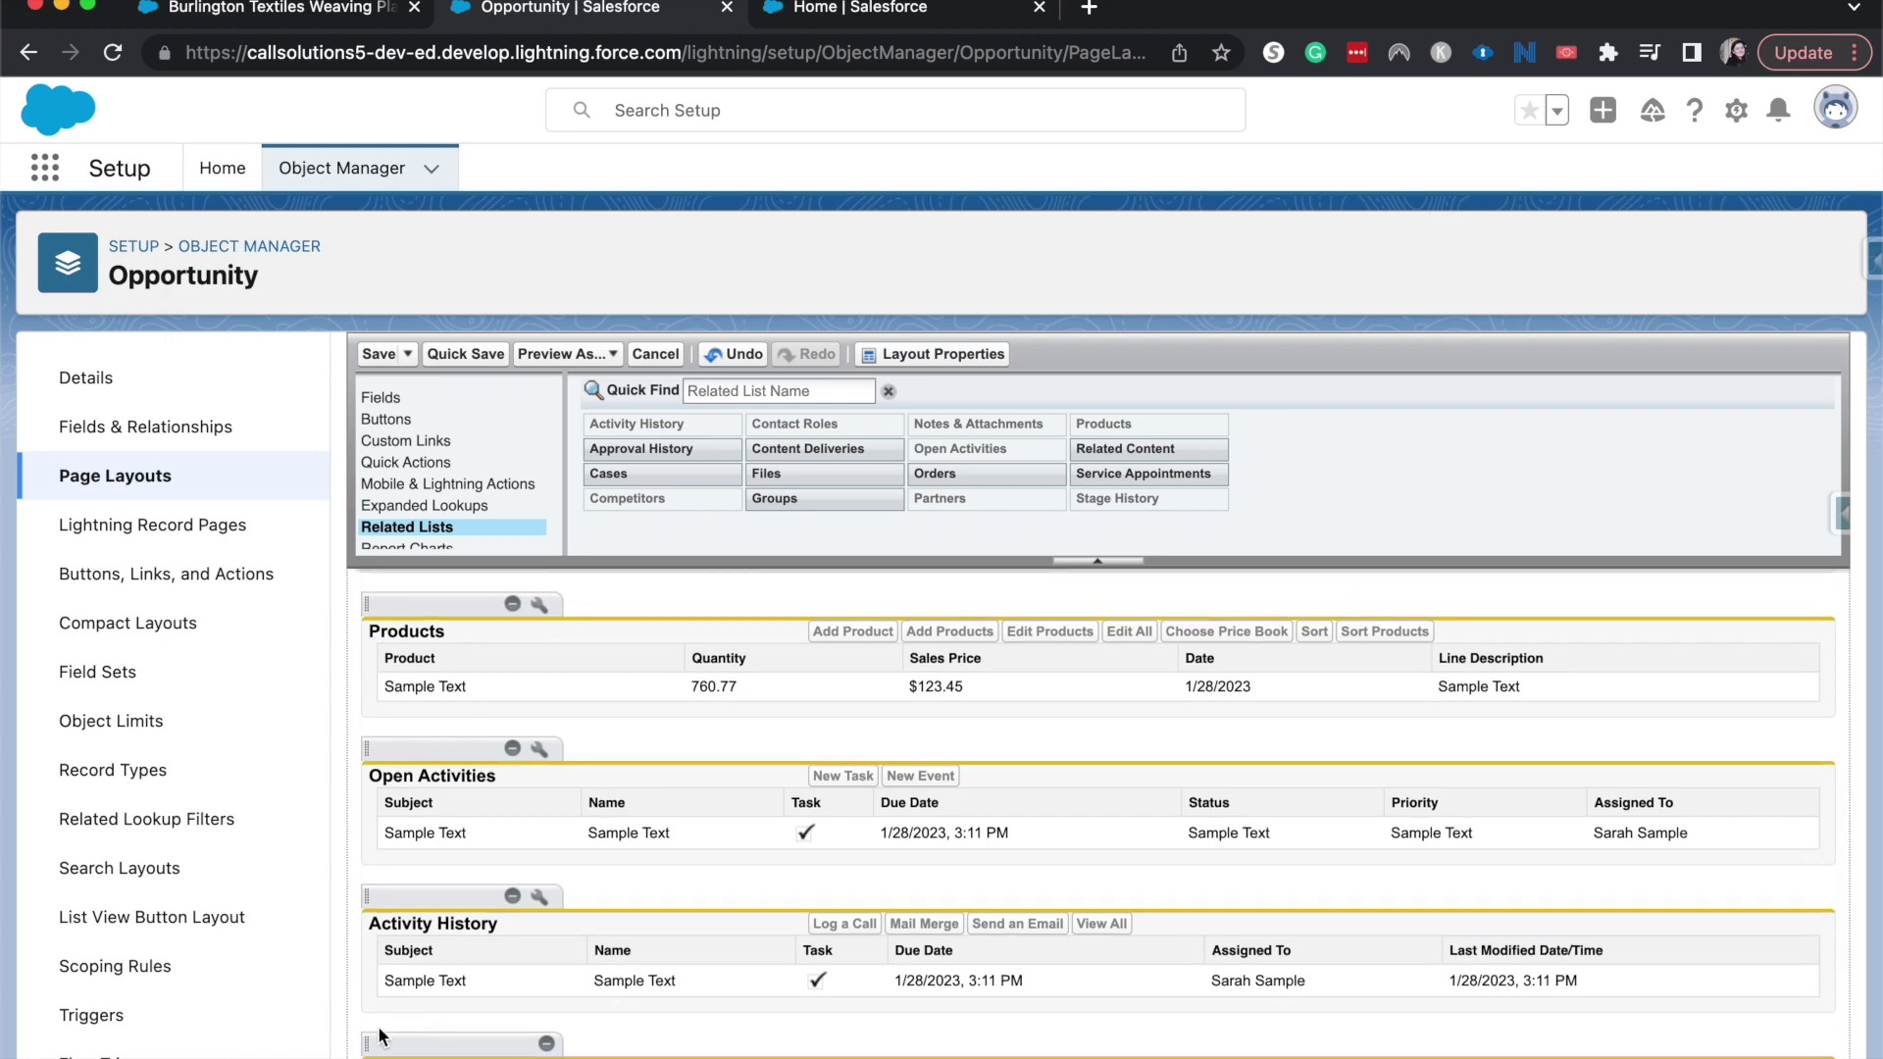
left_click_drag(367, 1047, 496, 990)
scroll(487, 935, "down", 3)
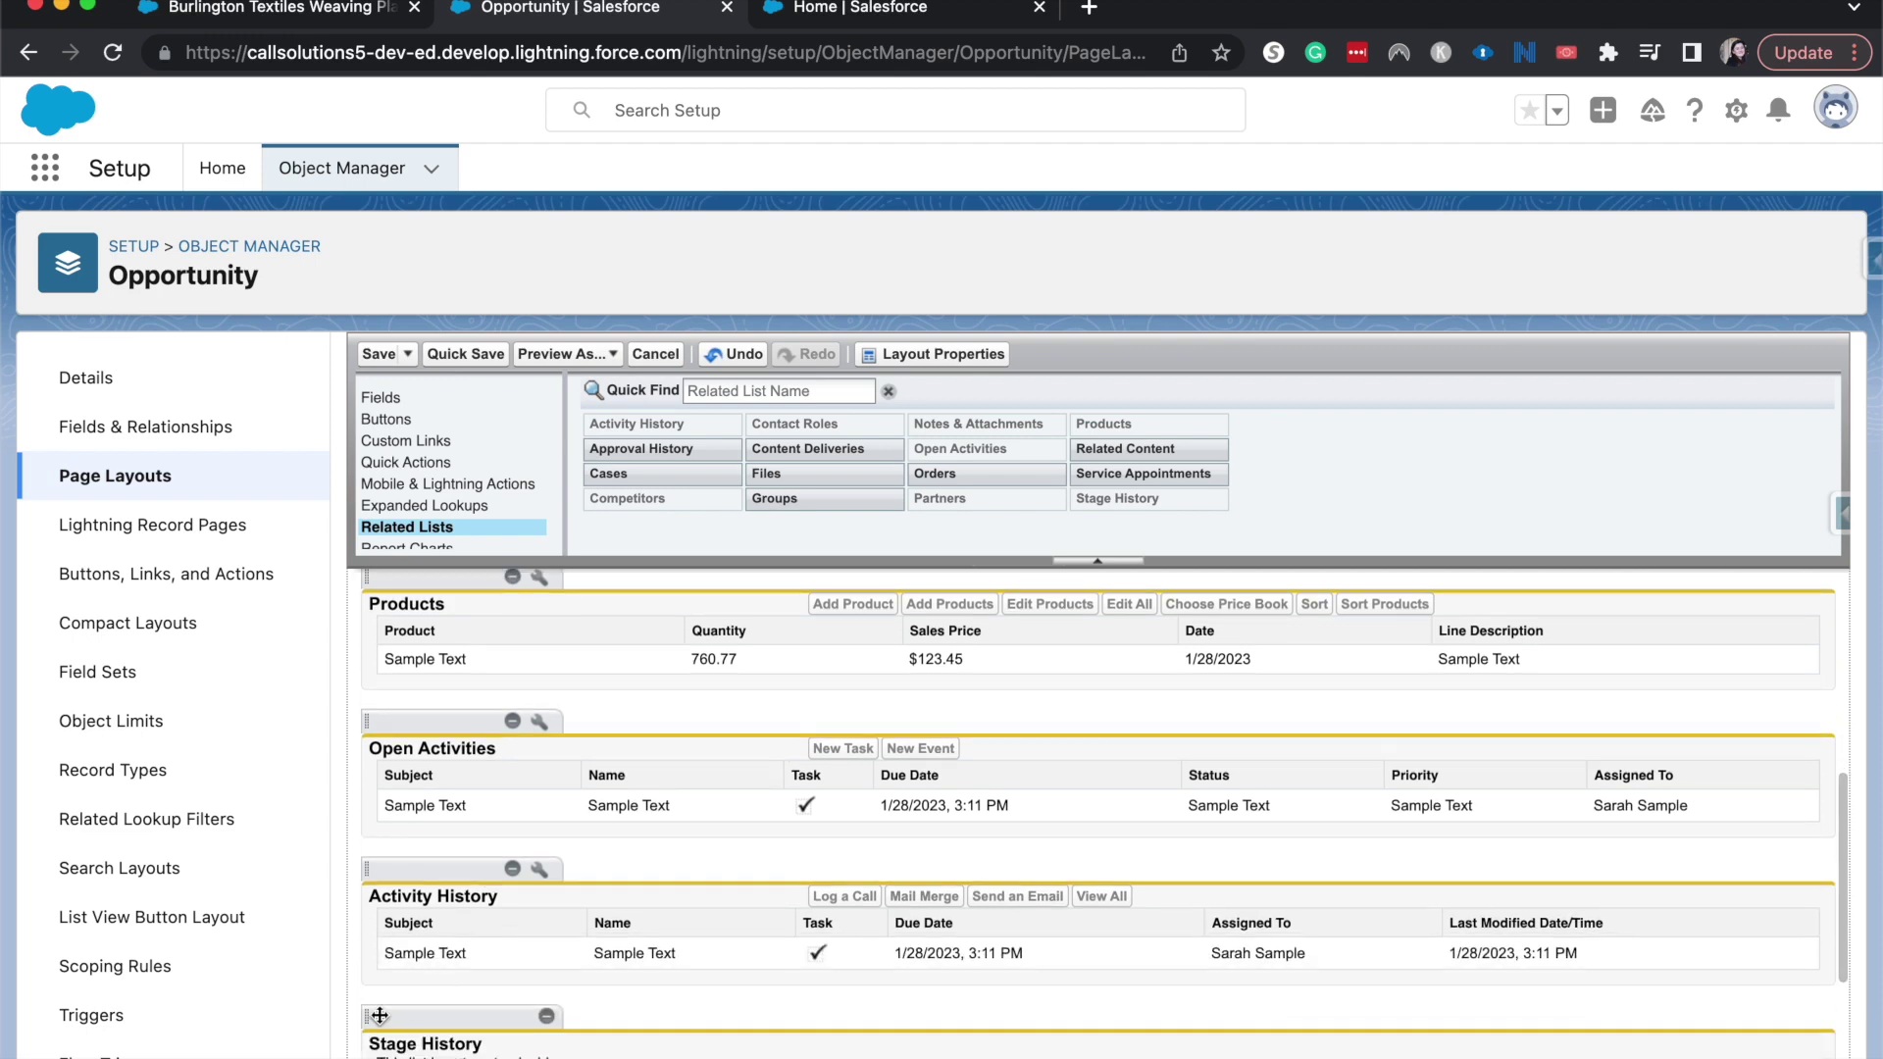
left_click_drag(371, 1016, 448, 723)
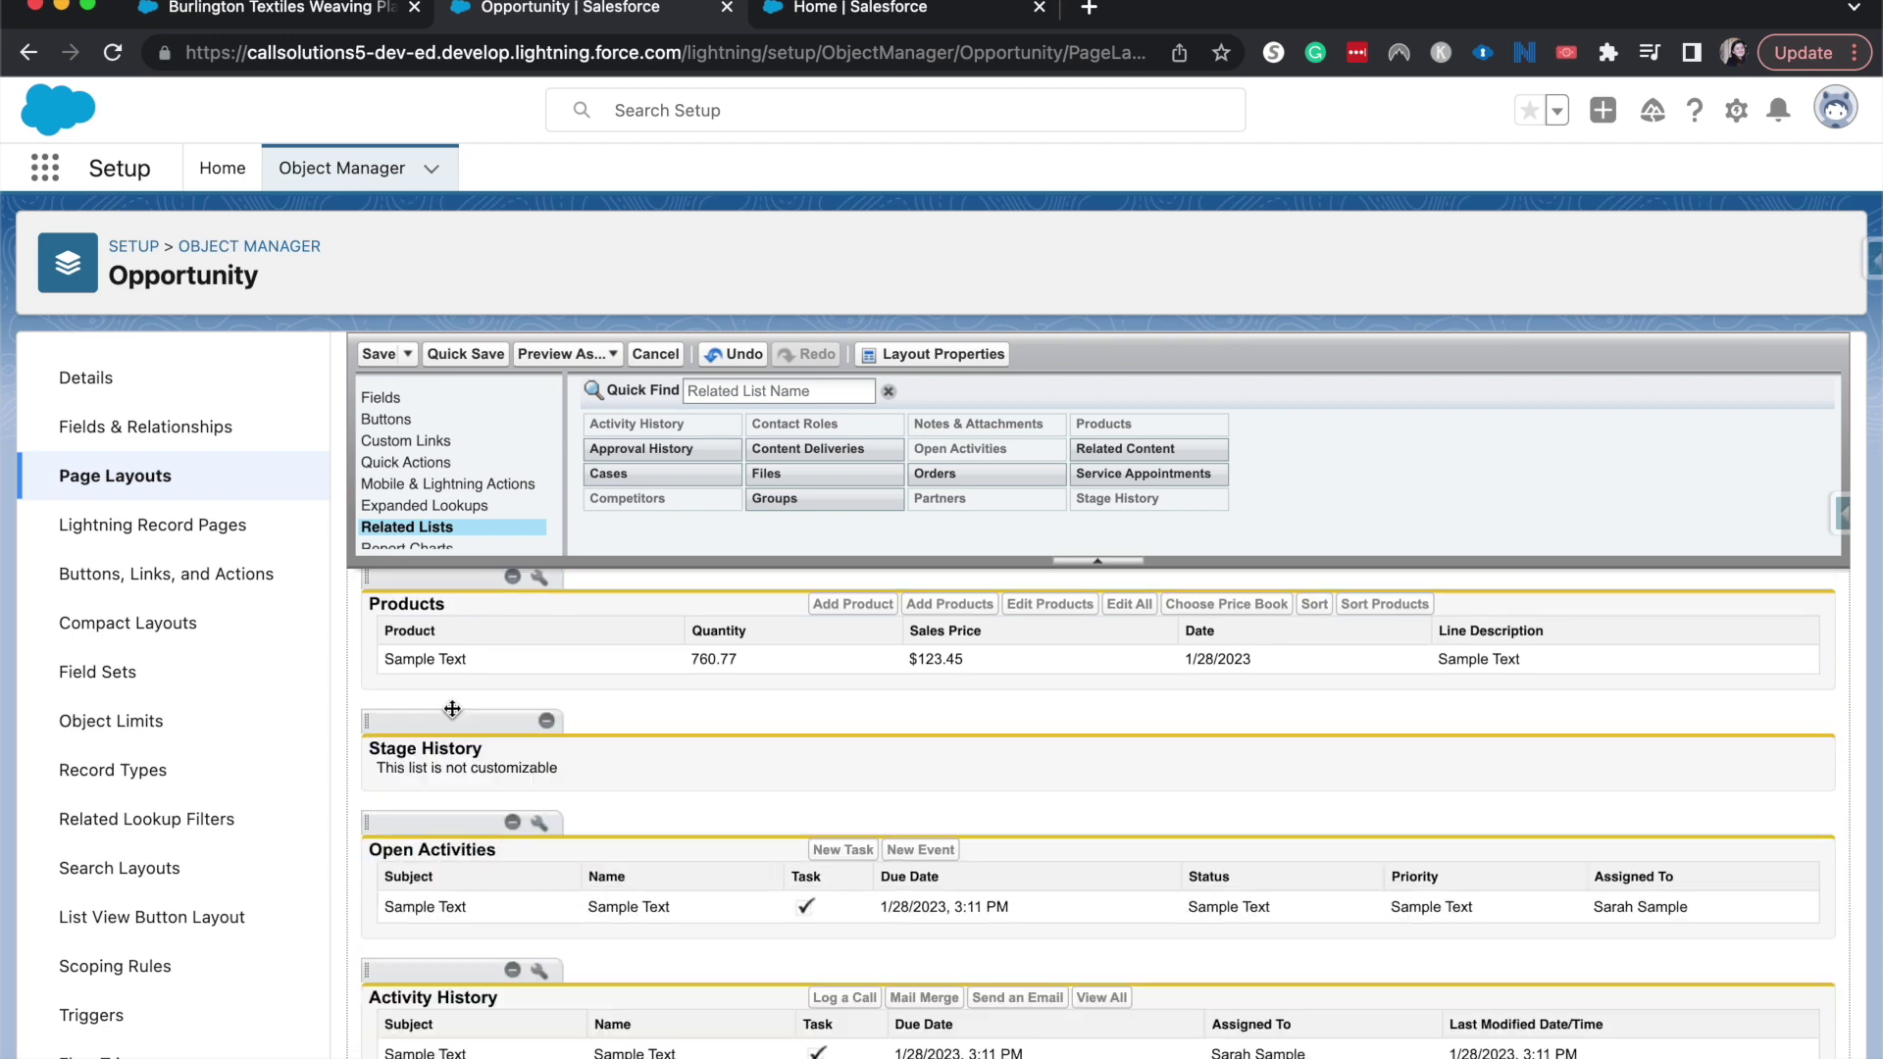
scroll(448, 716, "up", 3)
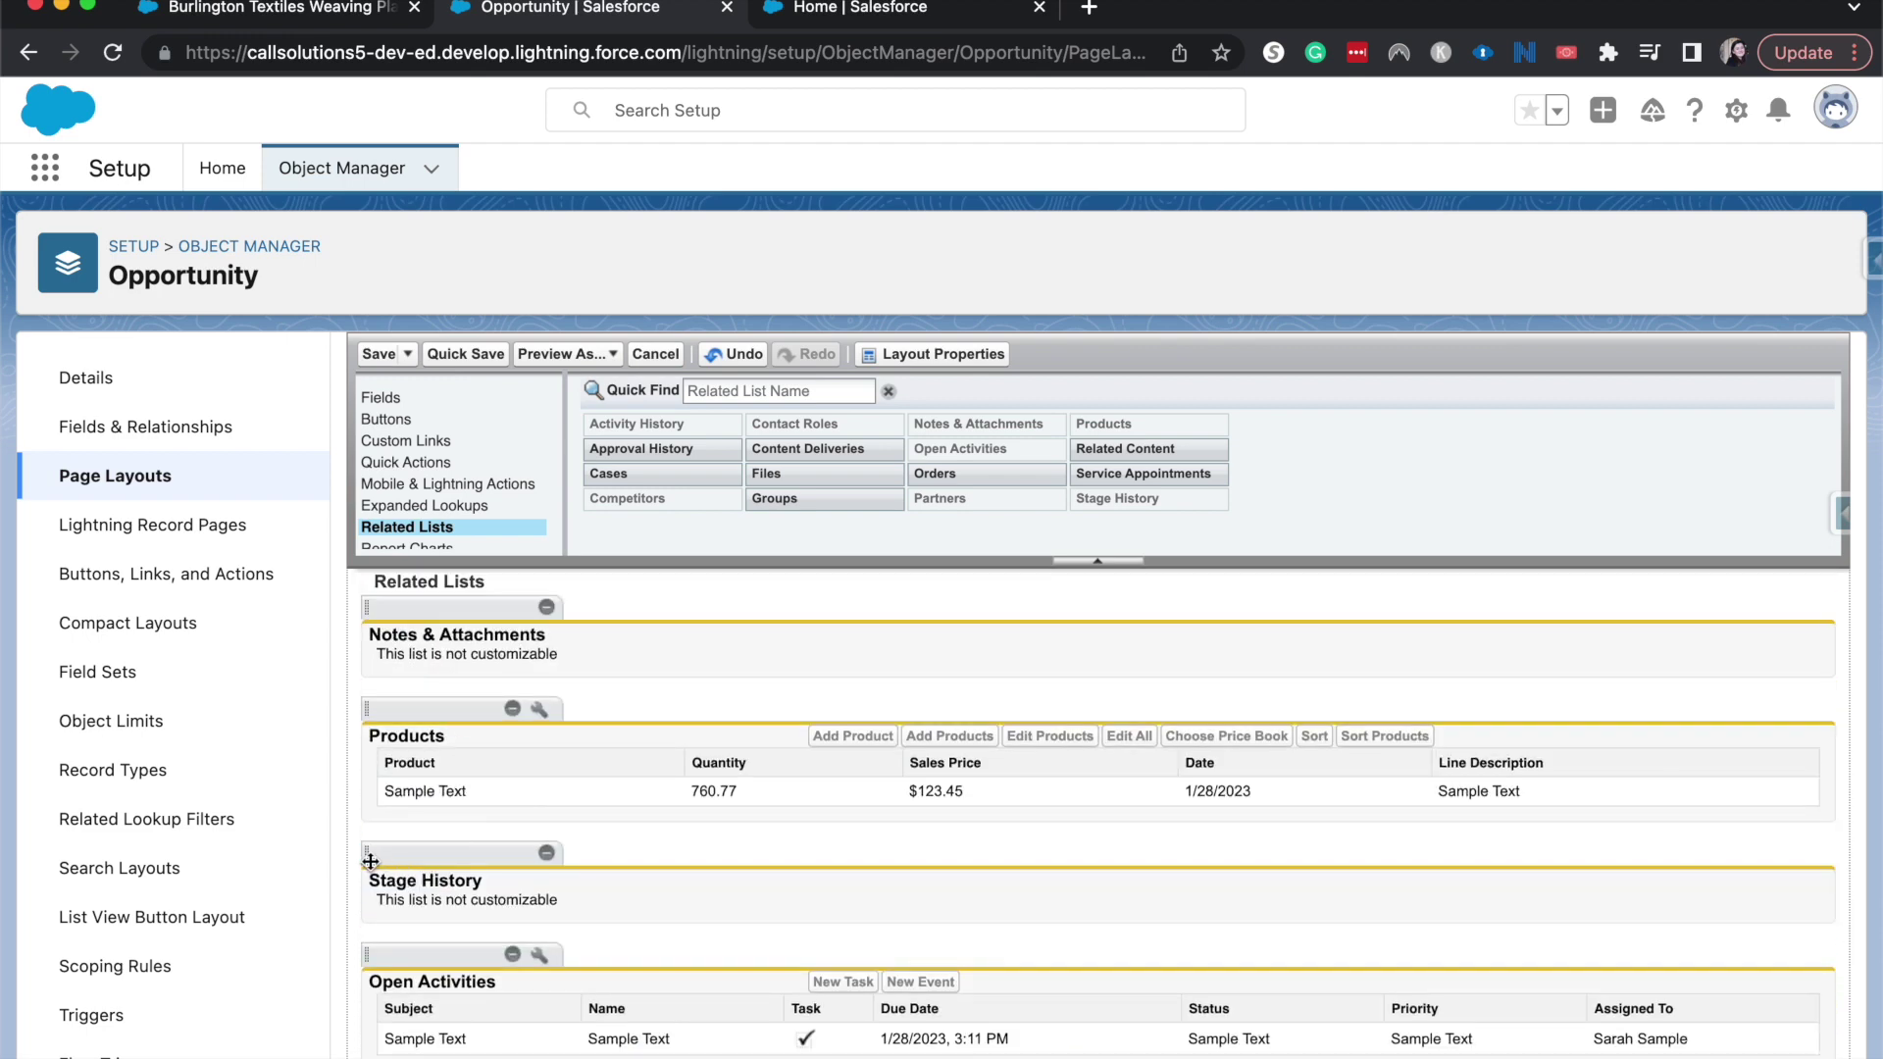
left_click_drag(365, 853, 385, 702)
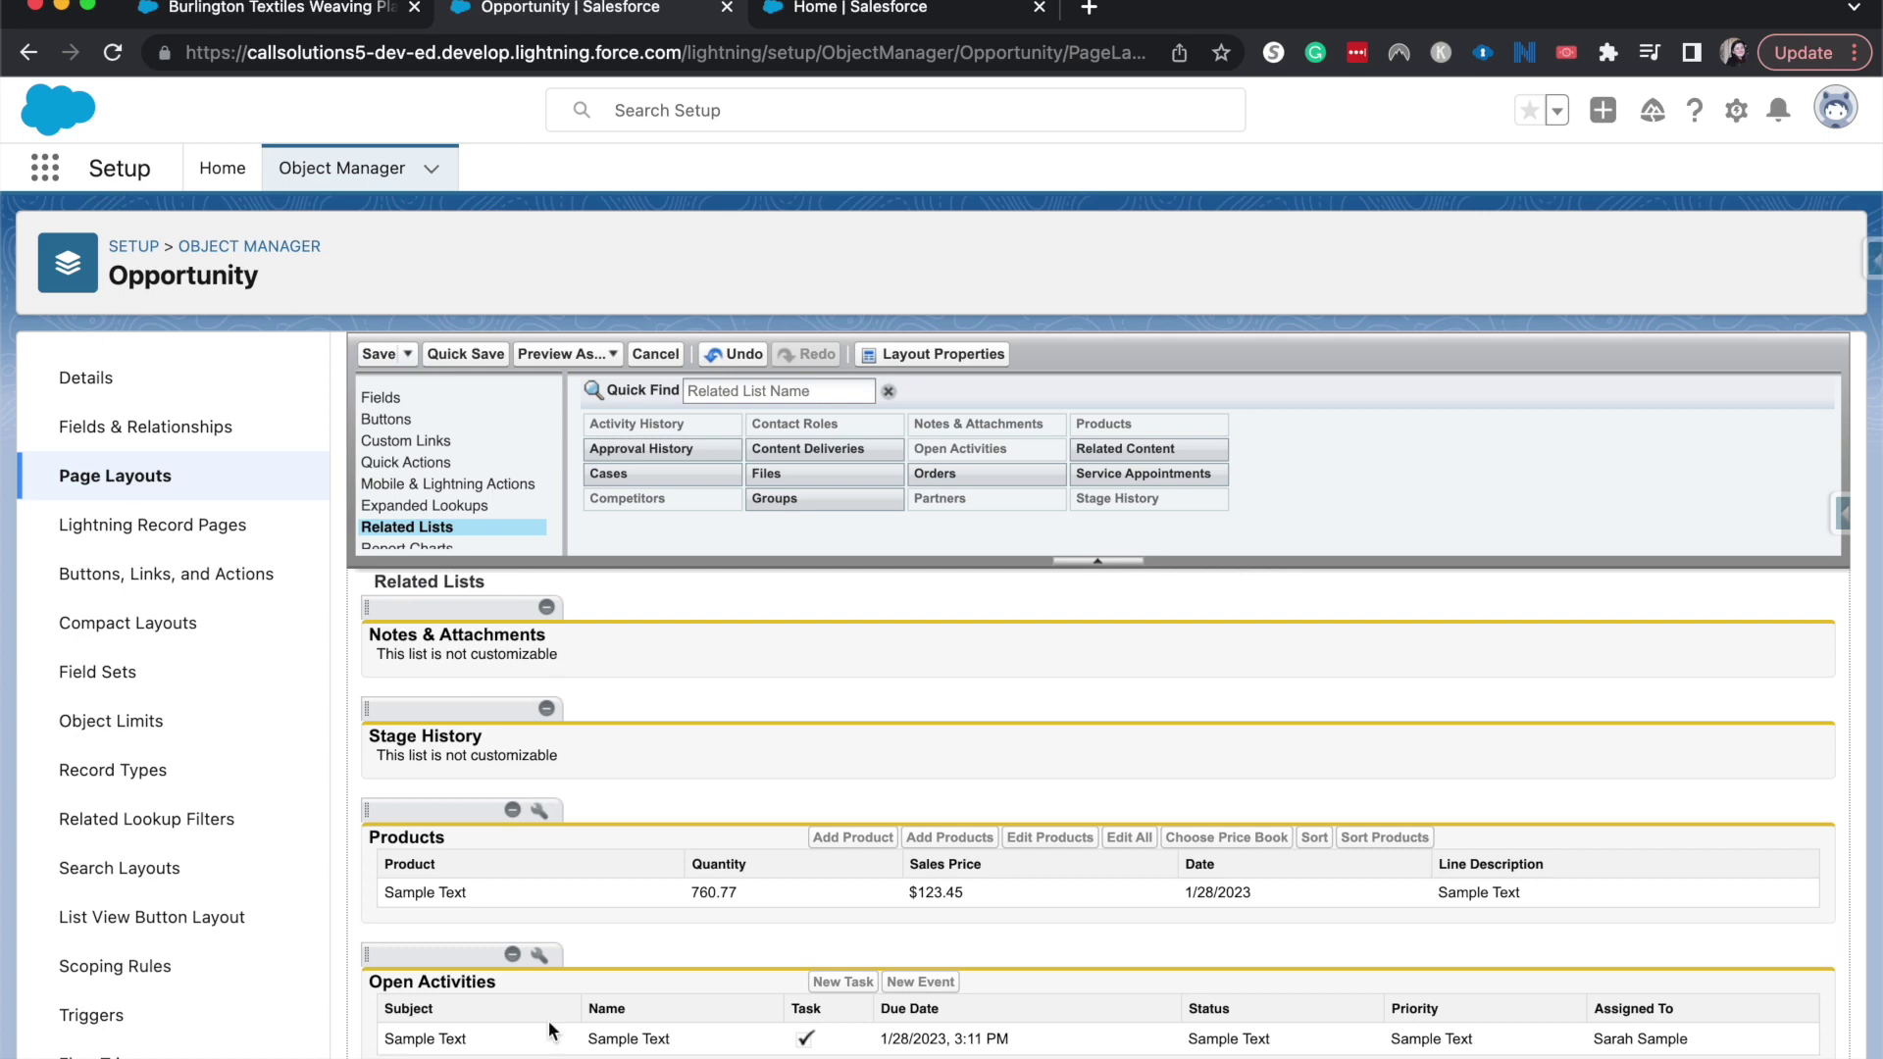
Step: Save the reordered Opportunity Layout
scroll(549, 1025, "down", 3)
scroll(550, 1025, "down", 3)
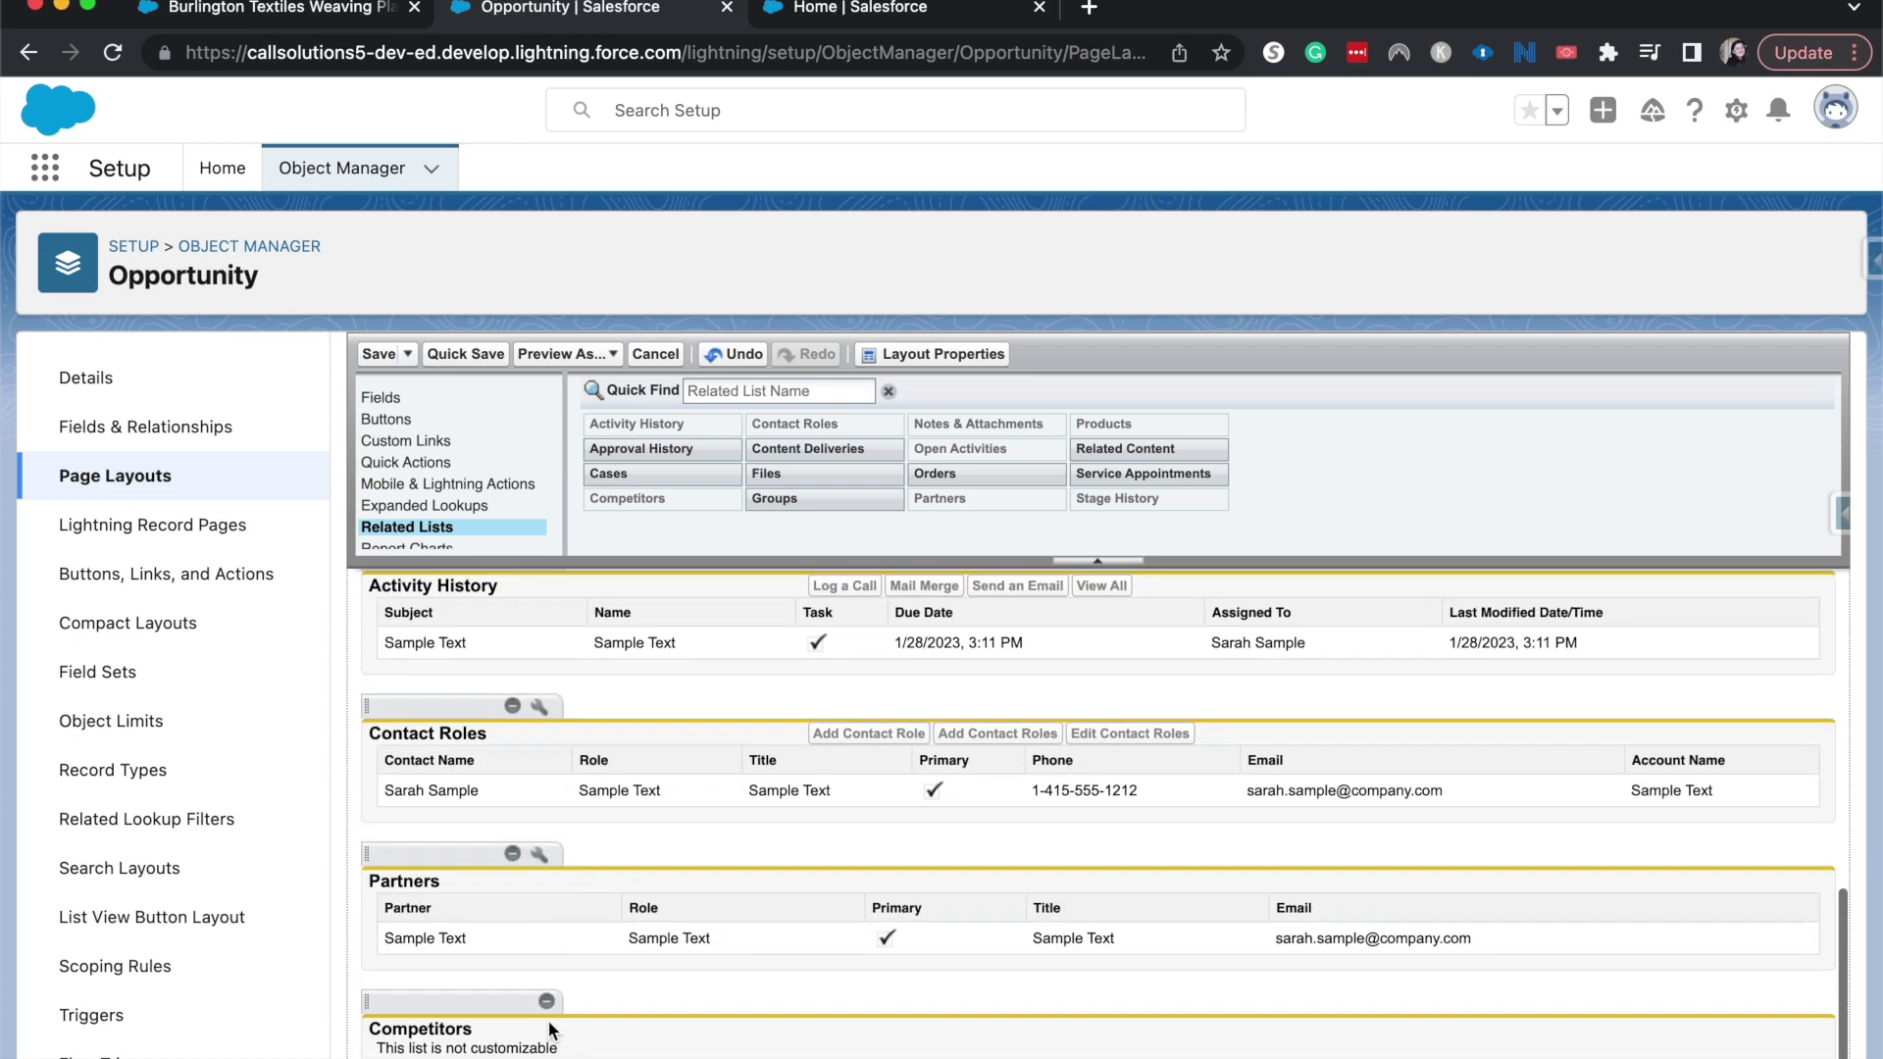
scroll(549, 1020, "up", 6)
left_click(382, 390)
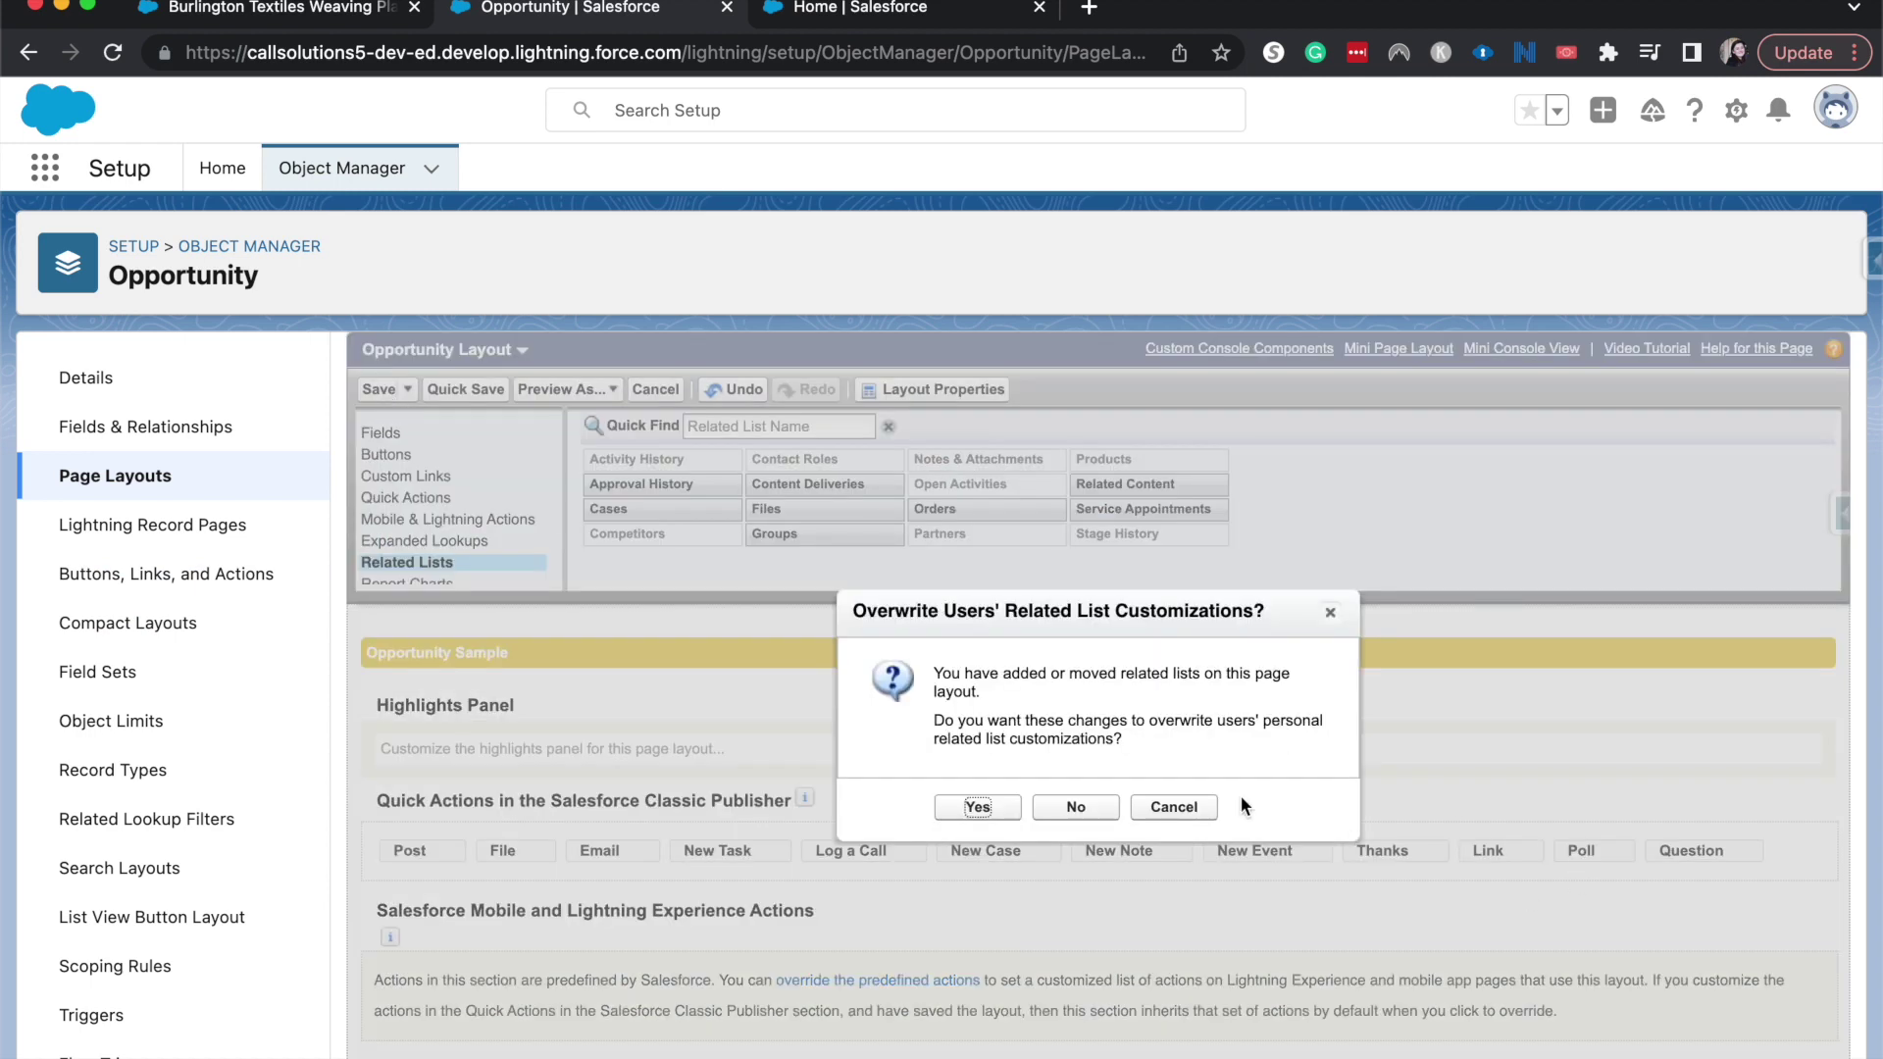
Step: Confirm overwriting users' related list customizations with the new order
left_click(981, 806)
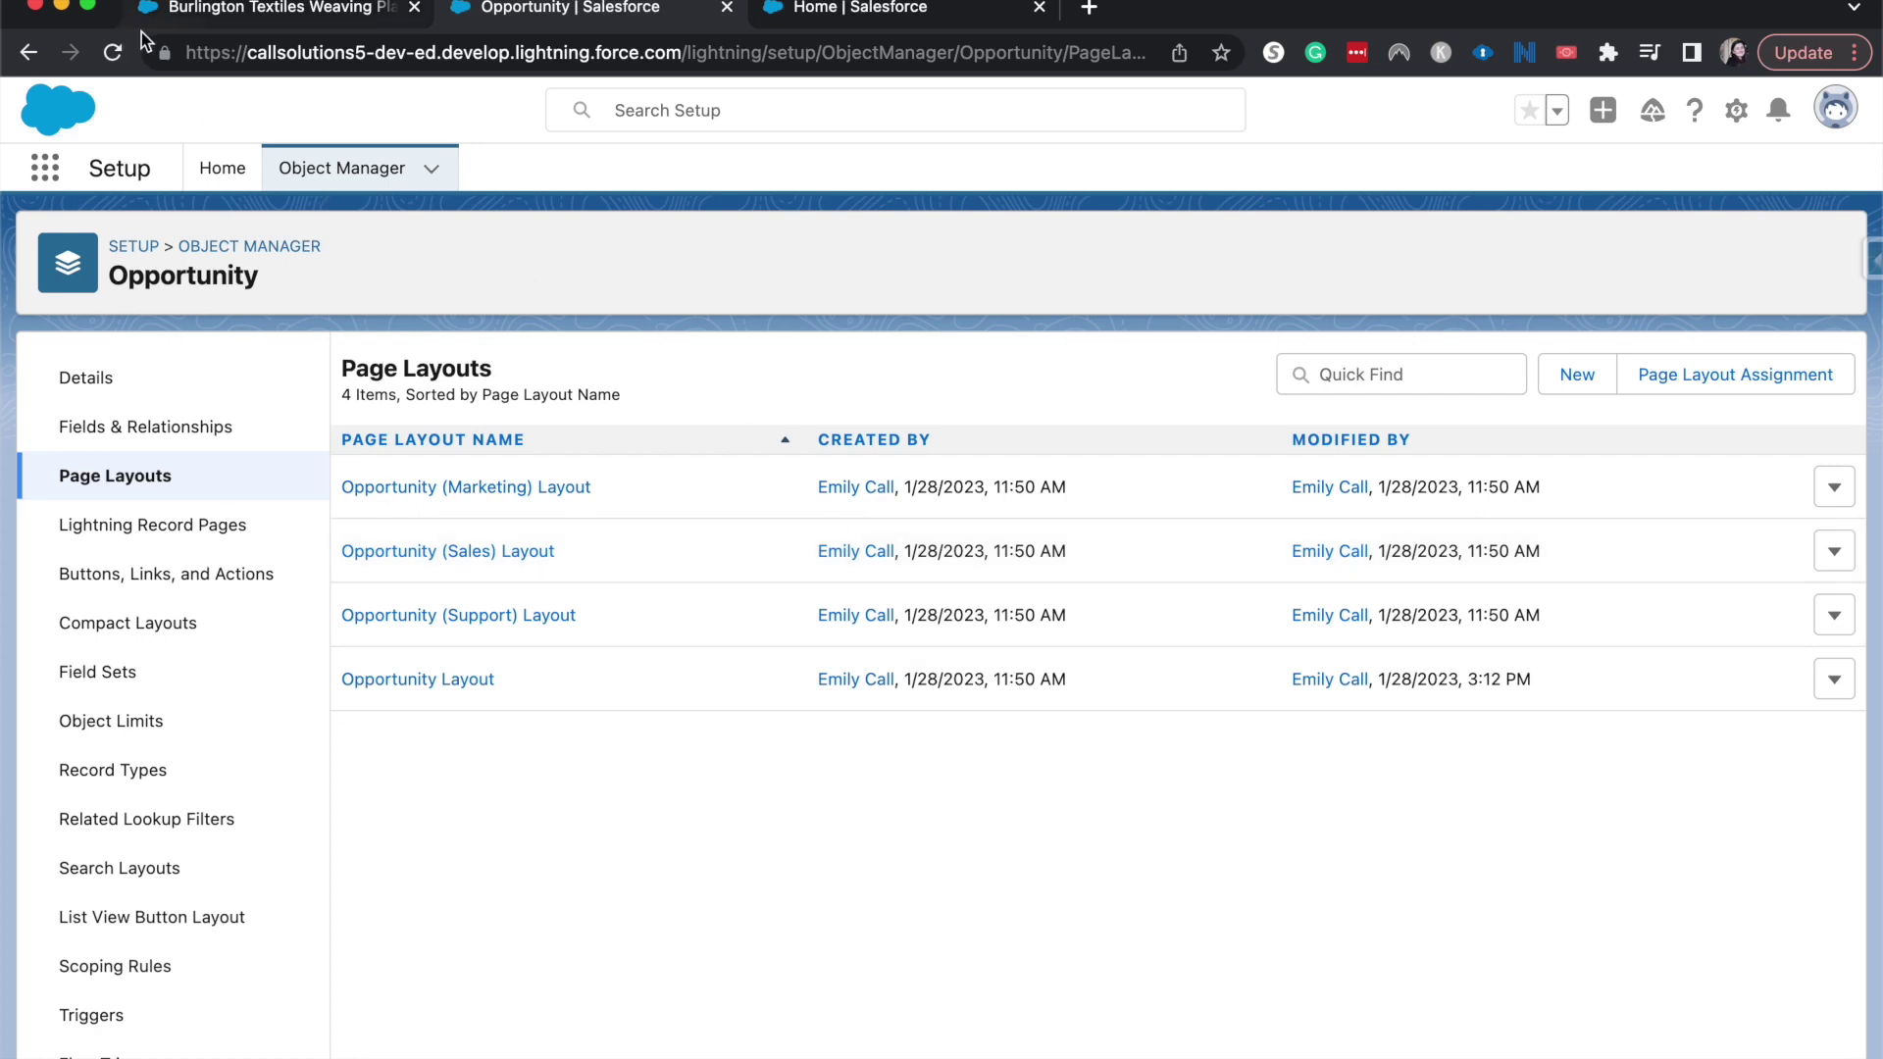
Step: Reload the Burlington Textiles record and check that Notes & Attachments and Stage History lead the related lists
left_click(186, 19)
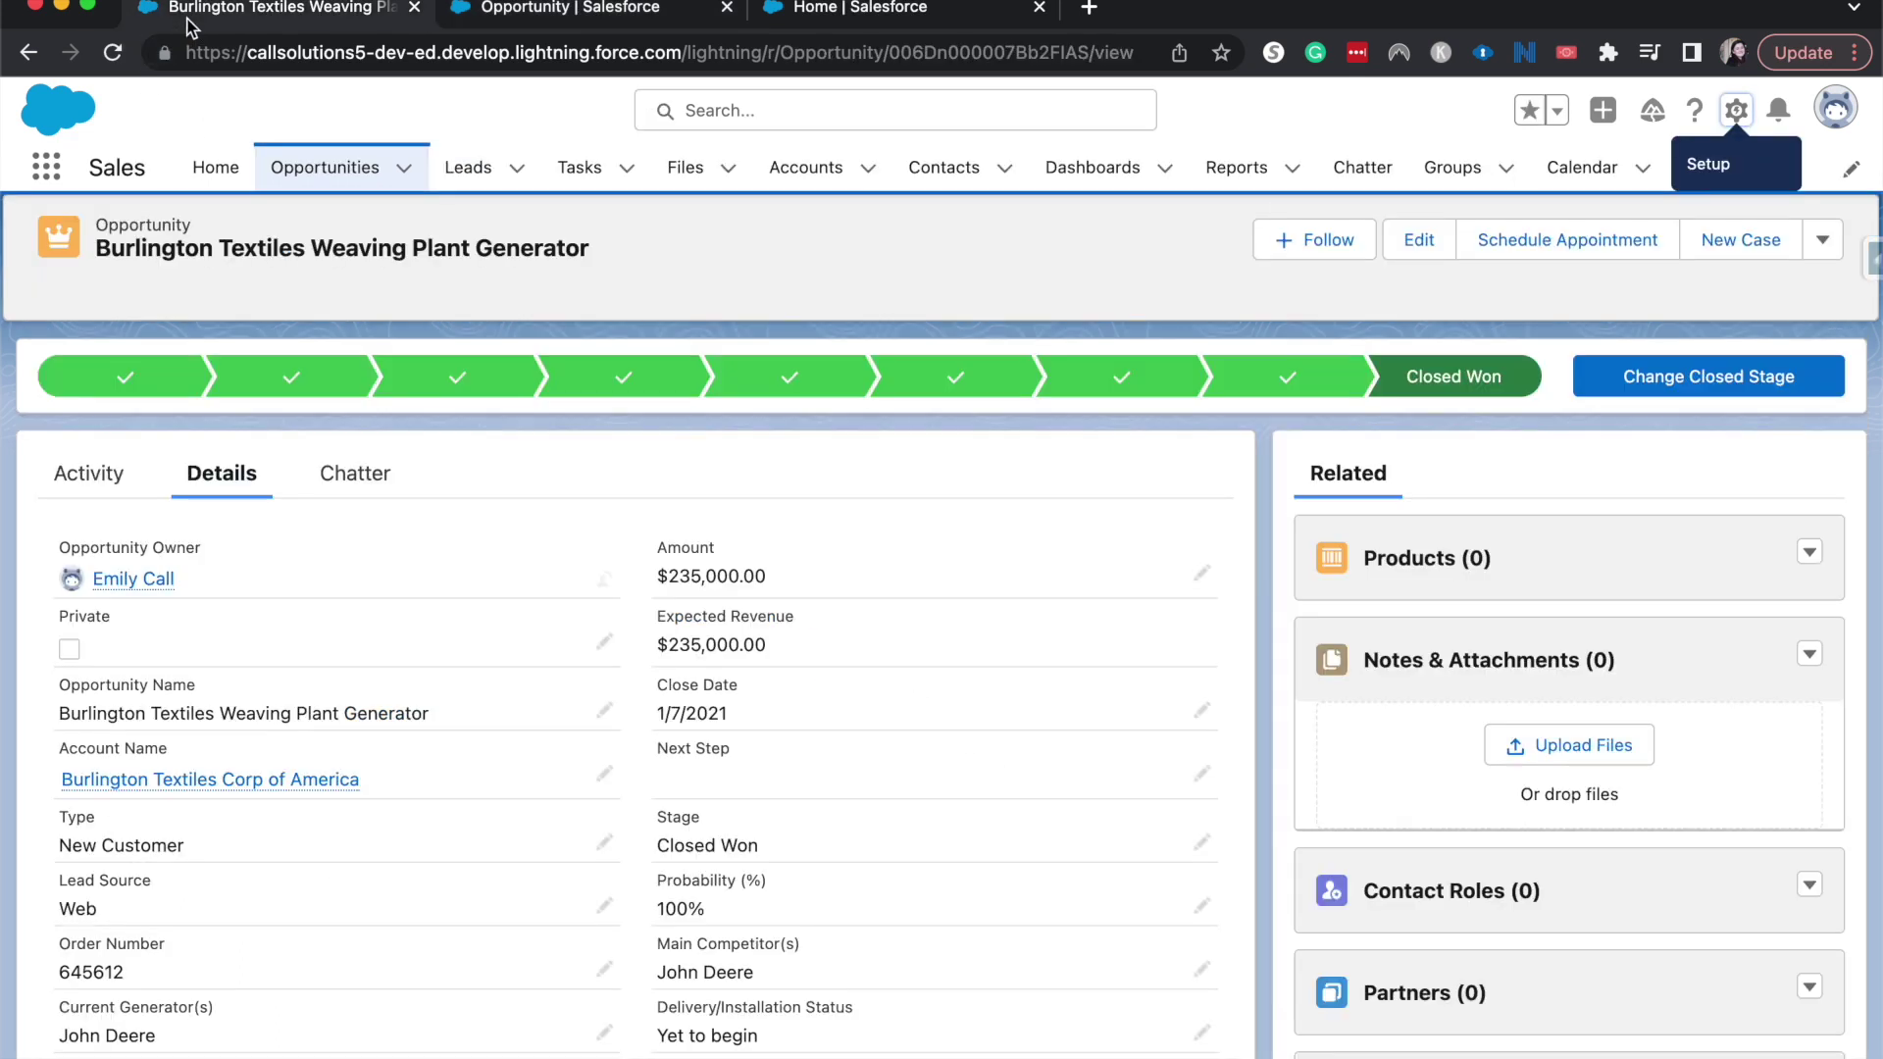
key("super+r")
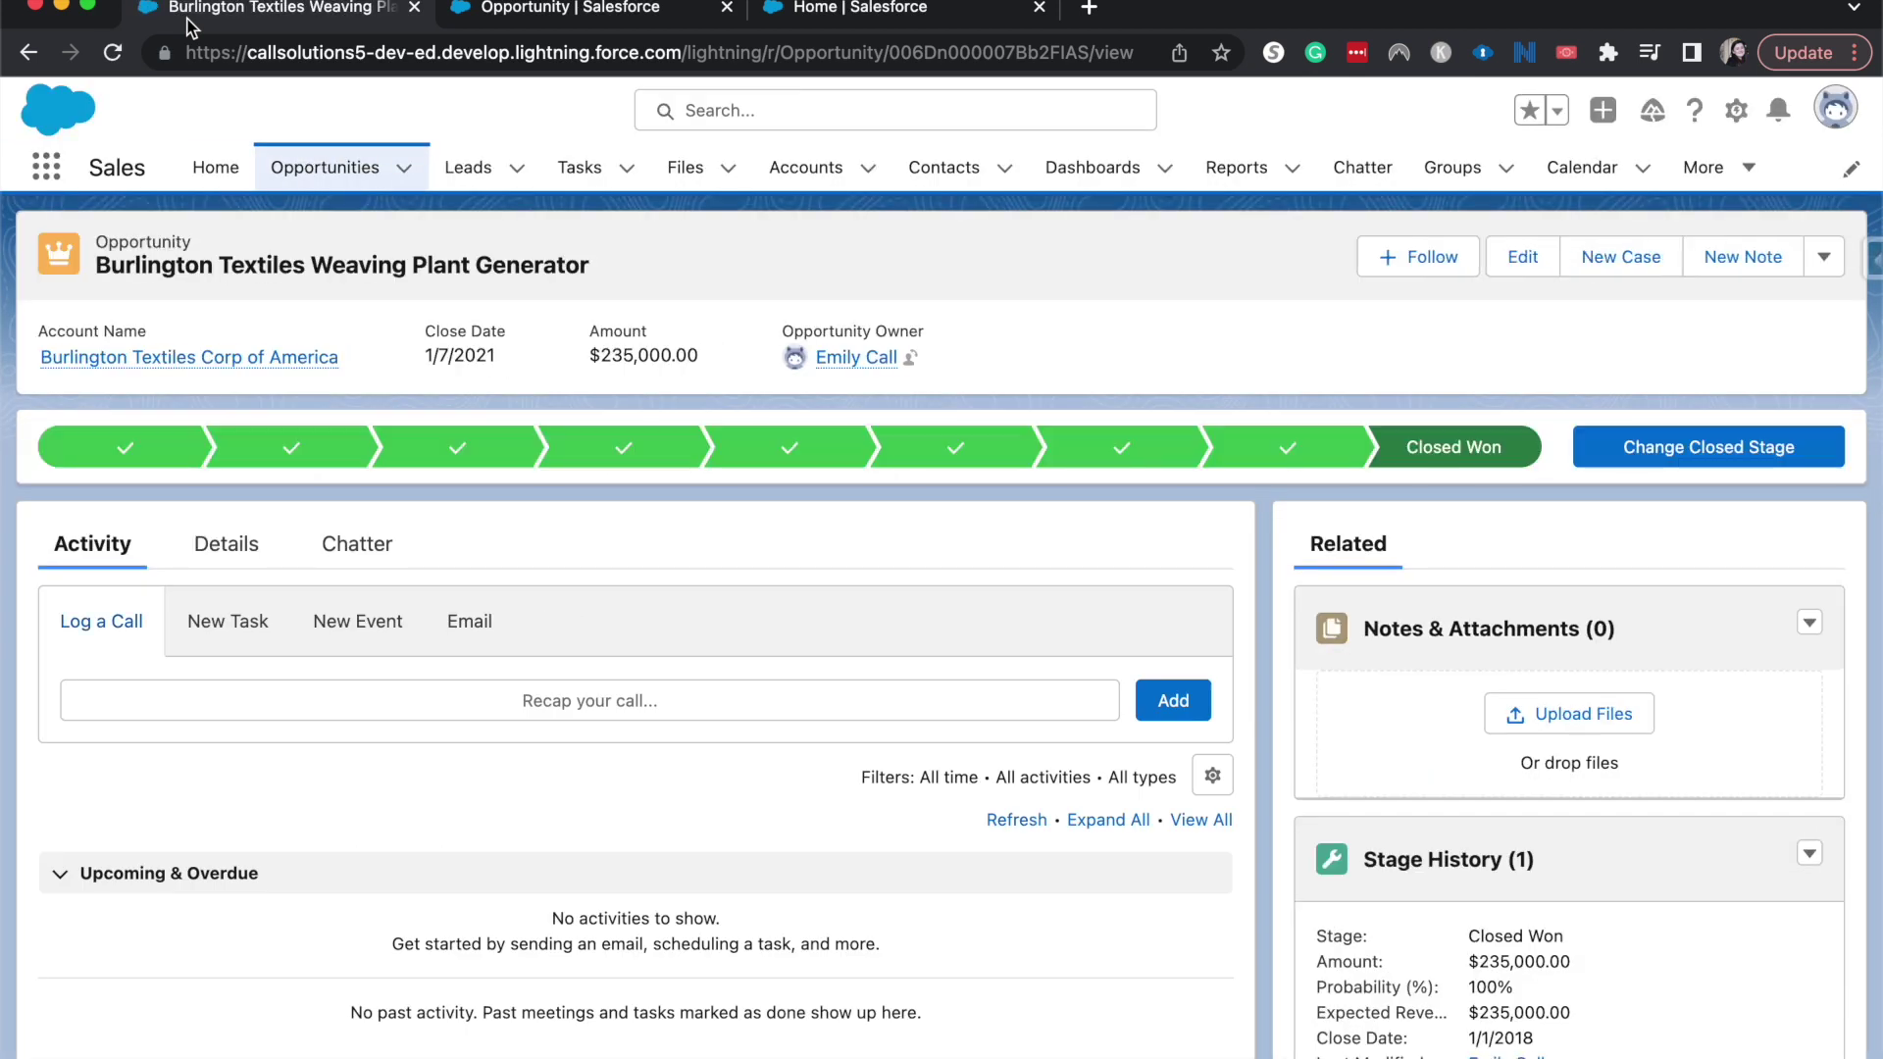
scroll(582, 397, "down", 3)
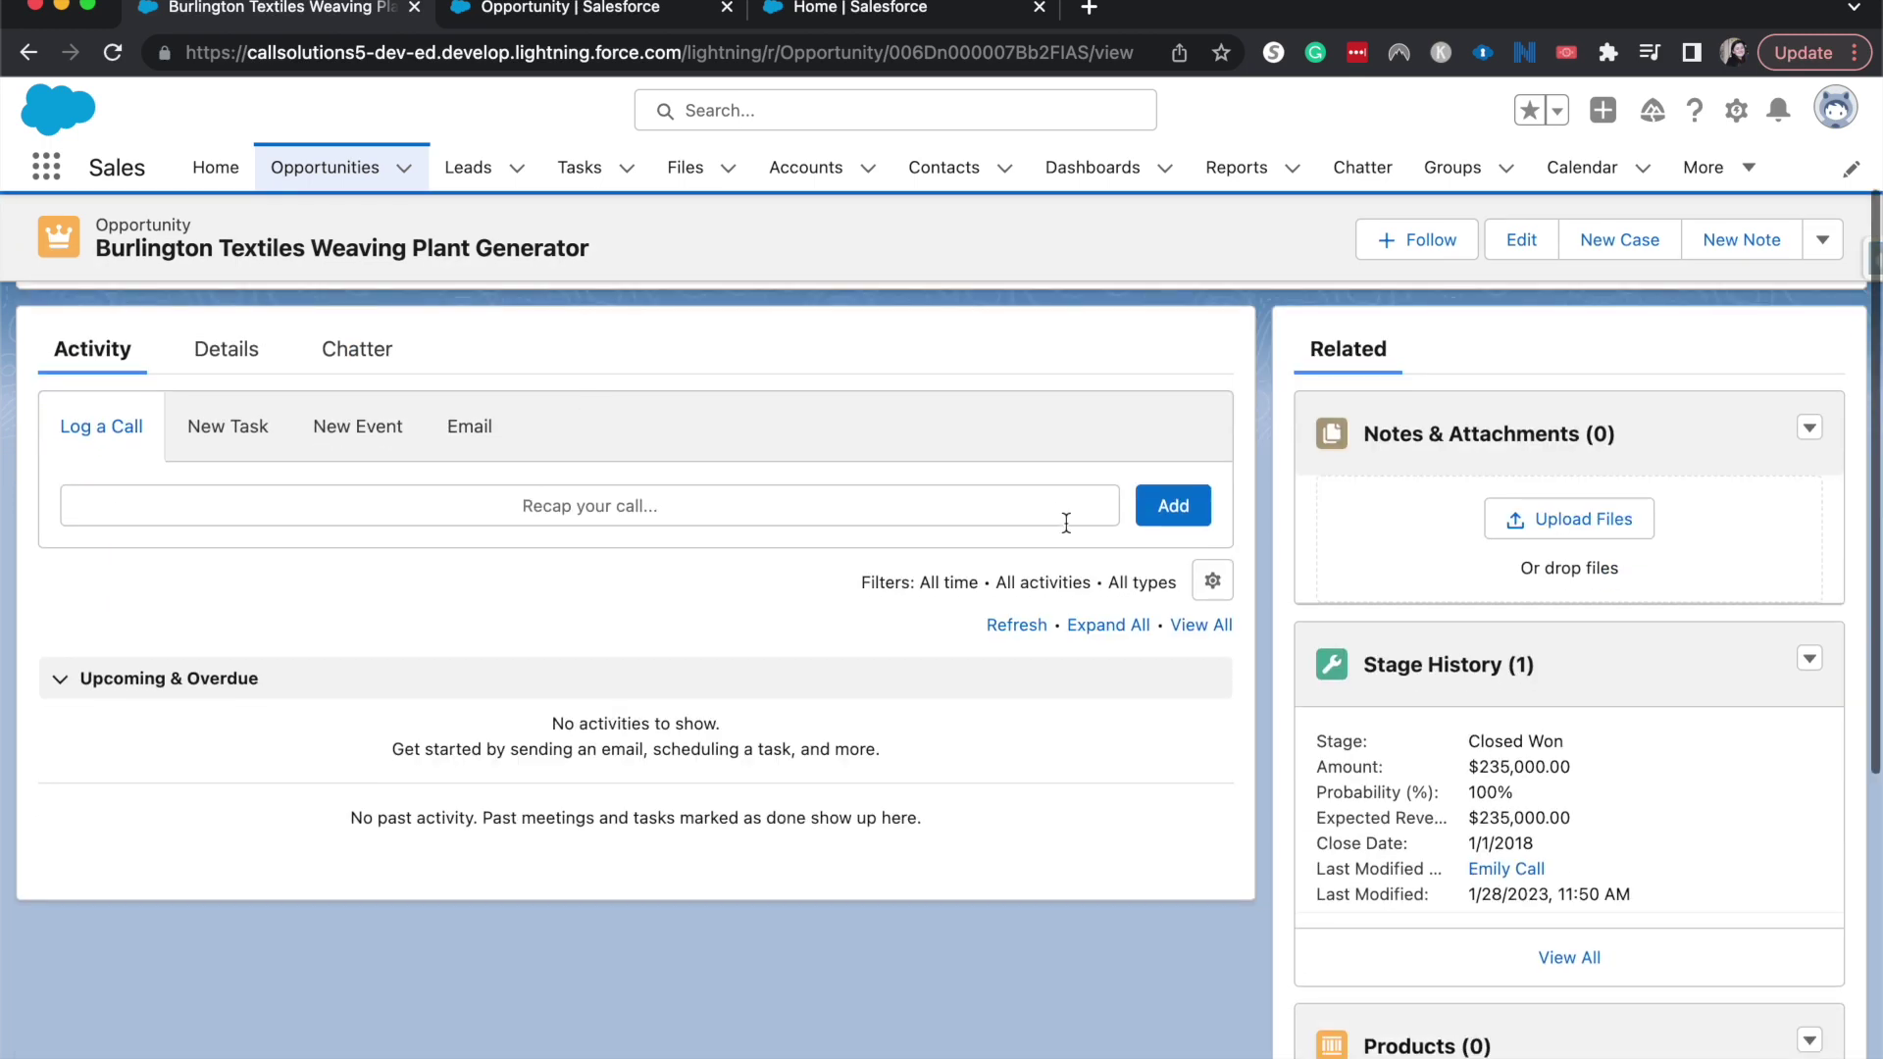
scroll(1445, 559, "down", 2)
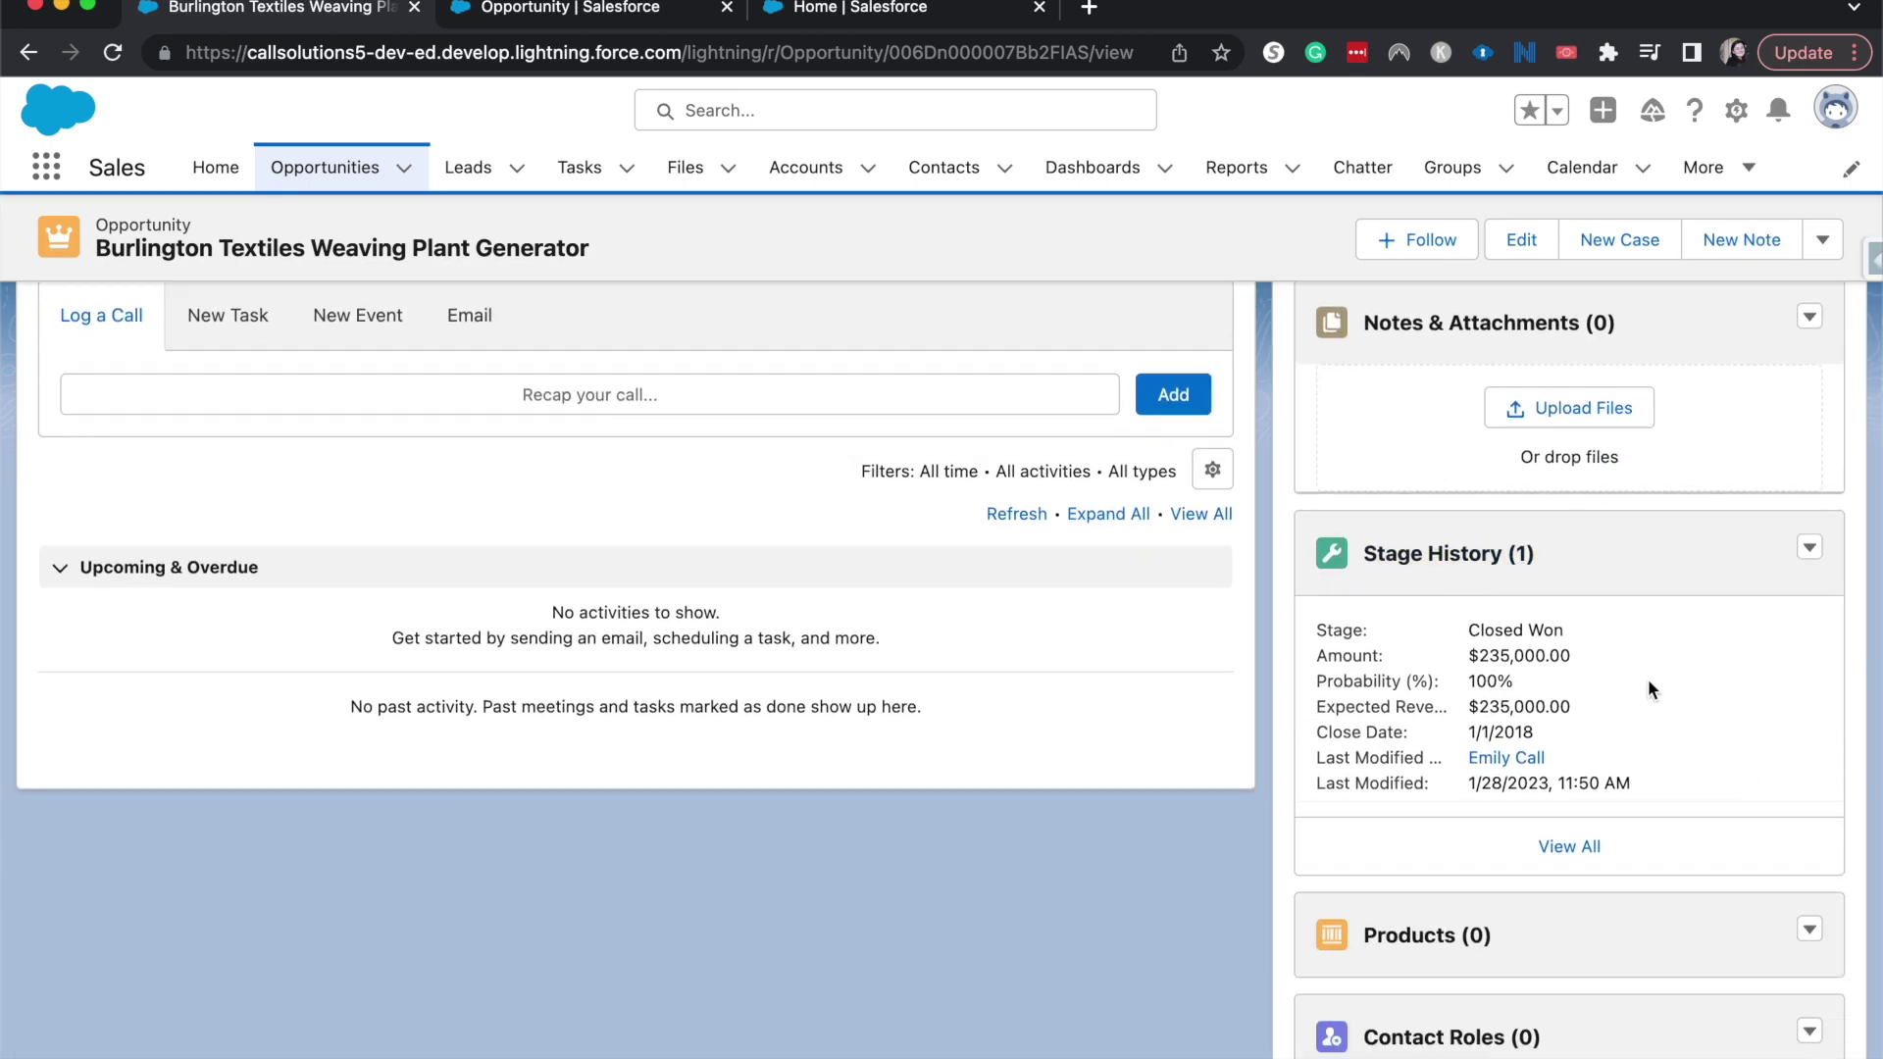
scroll(1648, 679, "up", 2)
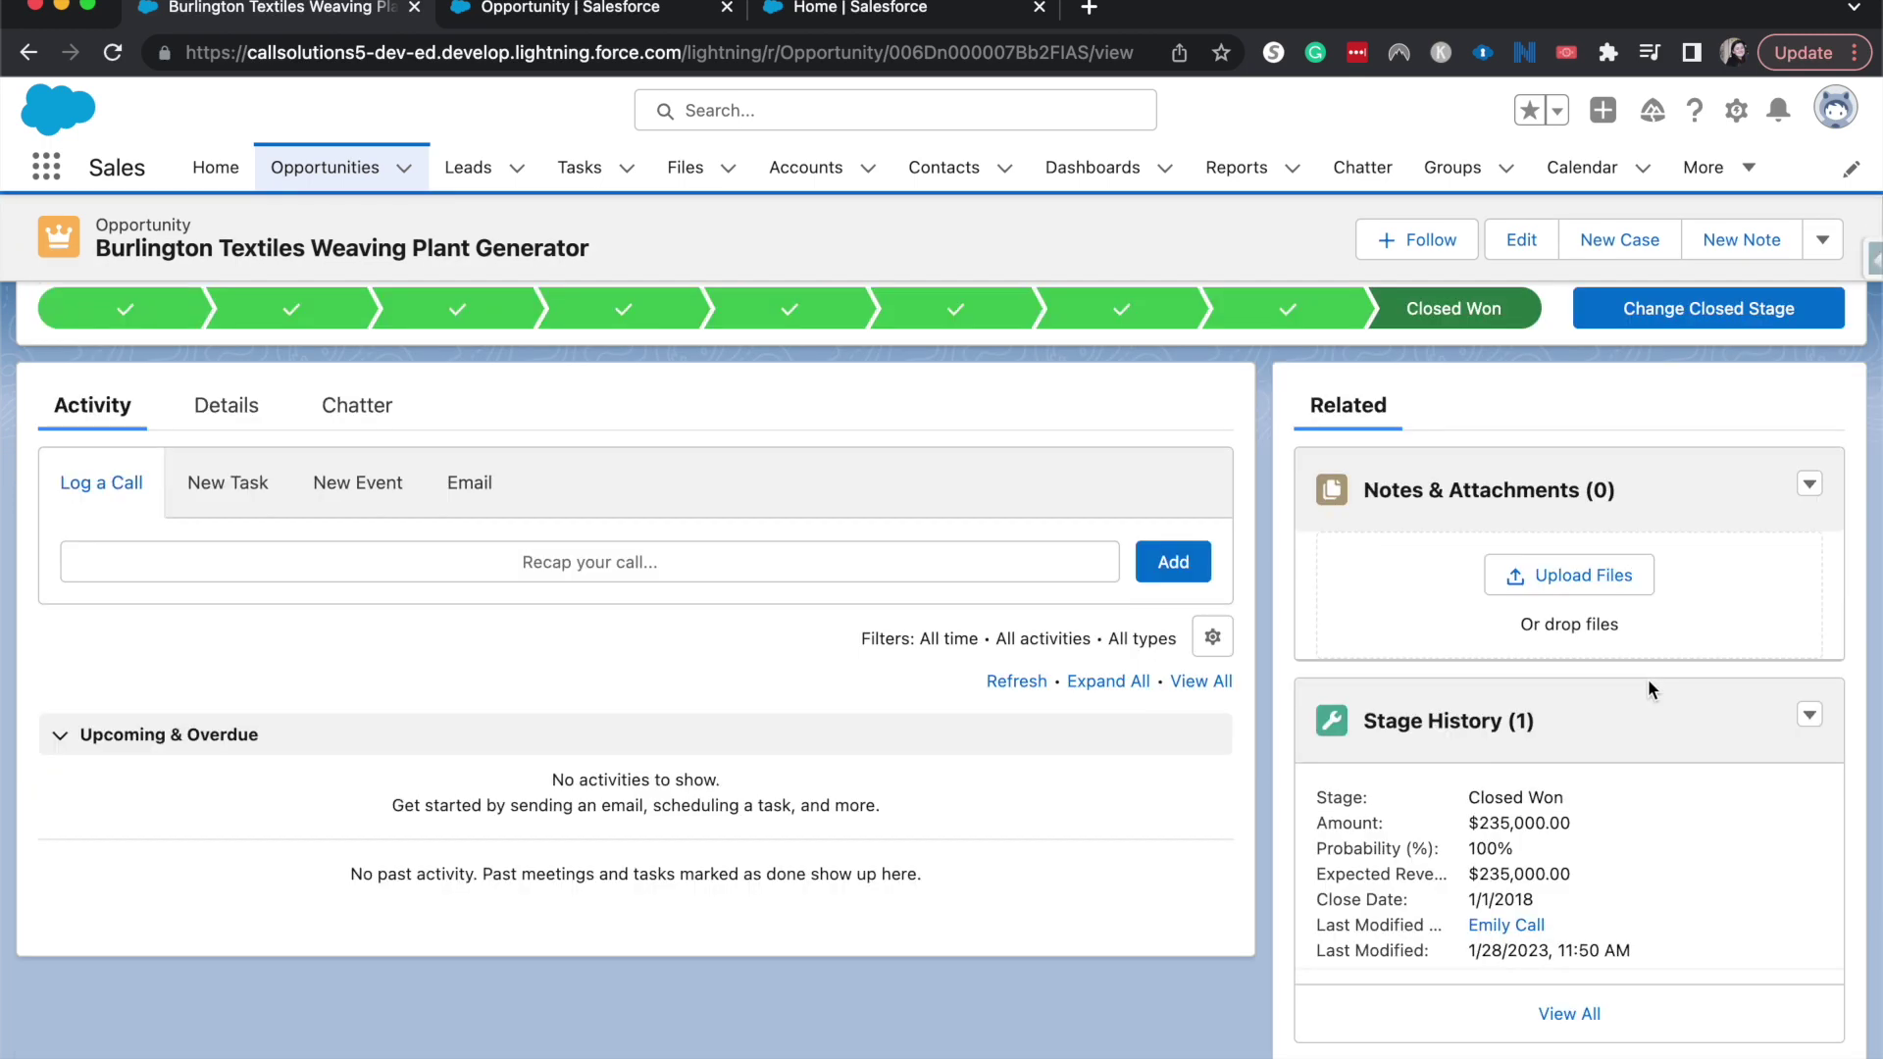